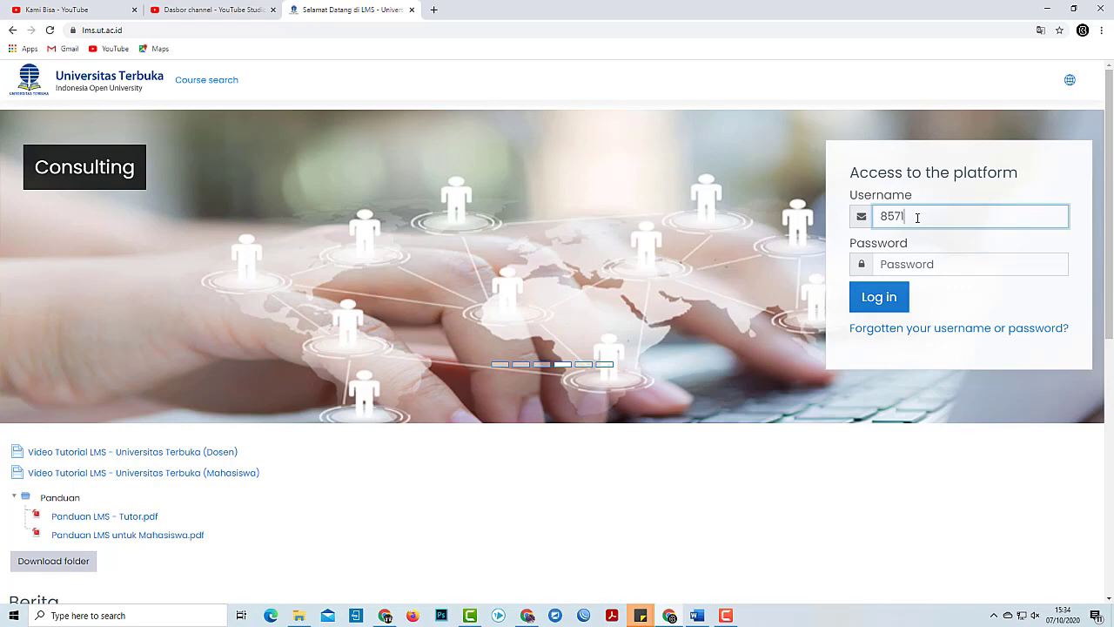
Complete the student username, enter the account password, and log in to the LMS.
text(34)
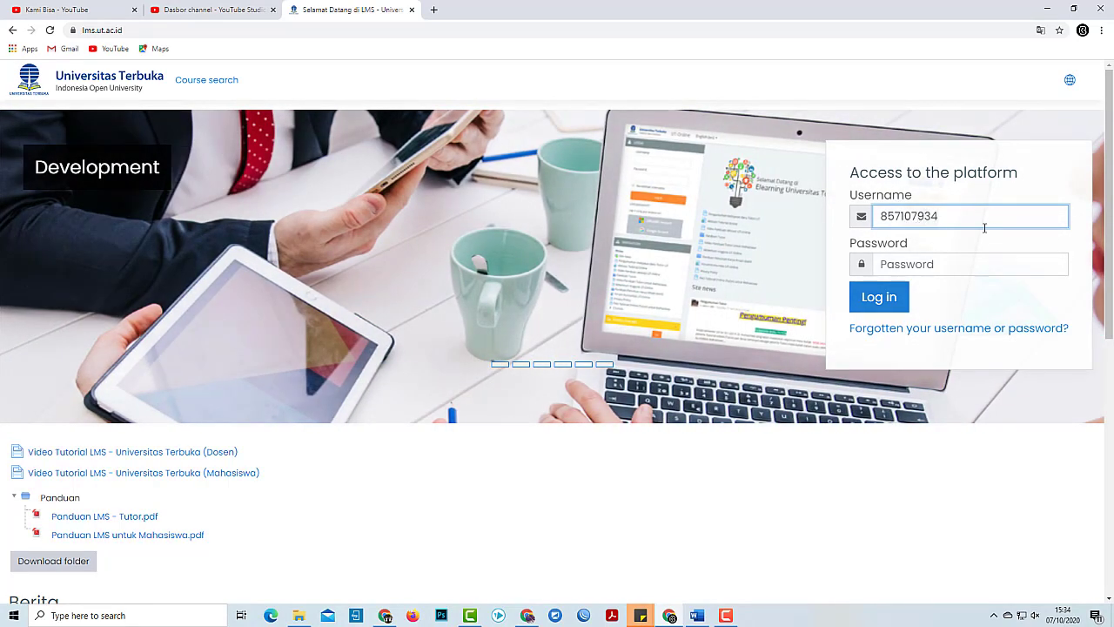
click(975, 261)
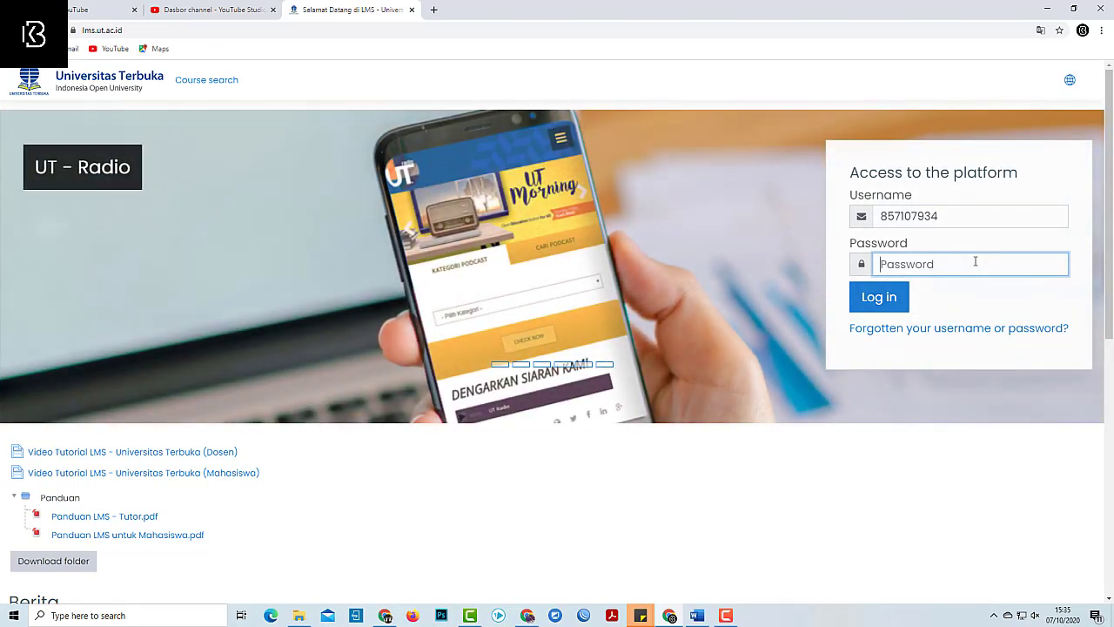
text(********)
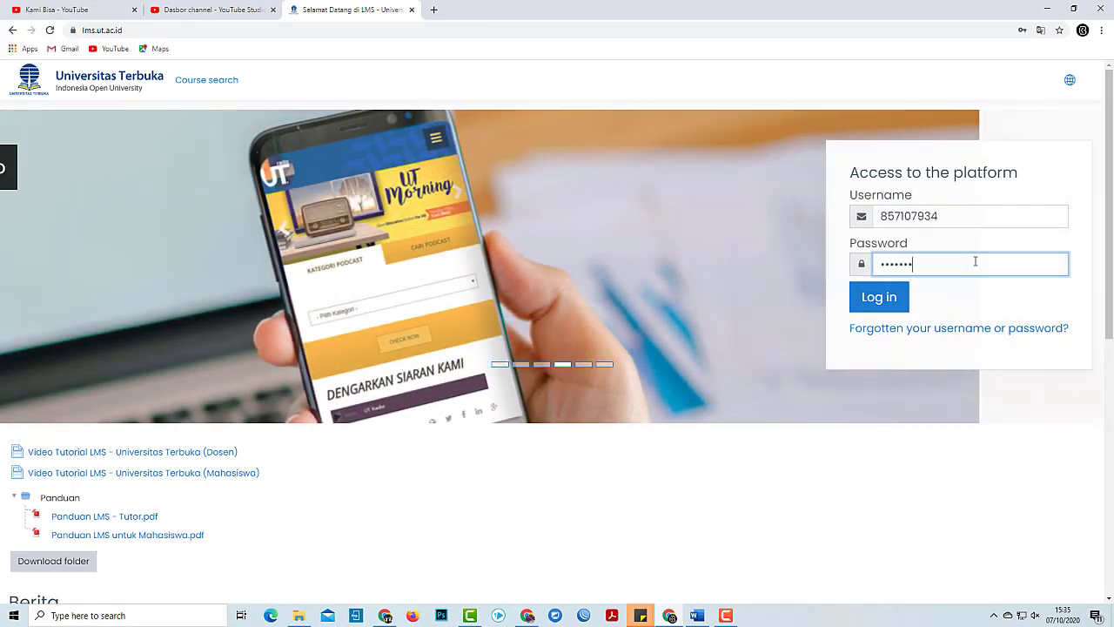
click(878, 309)
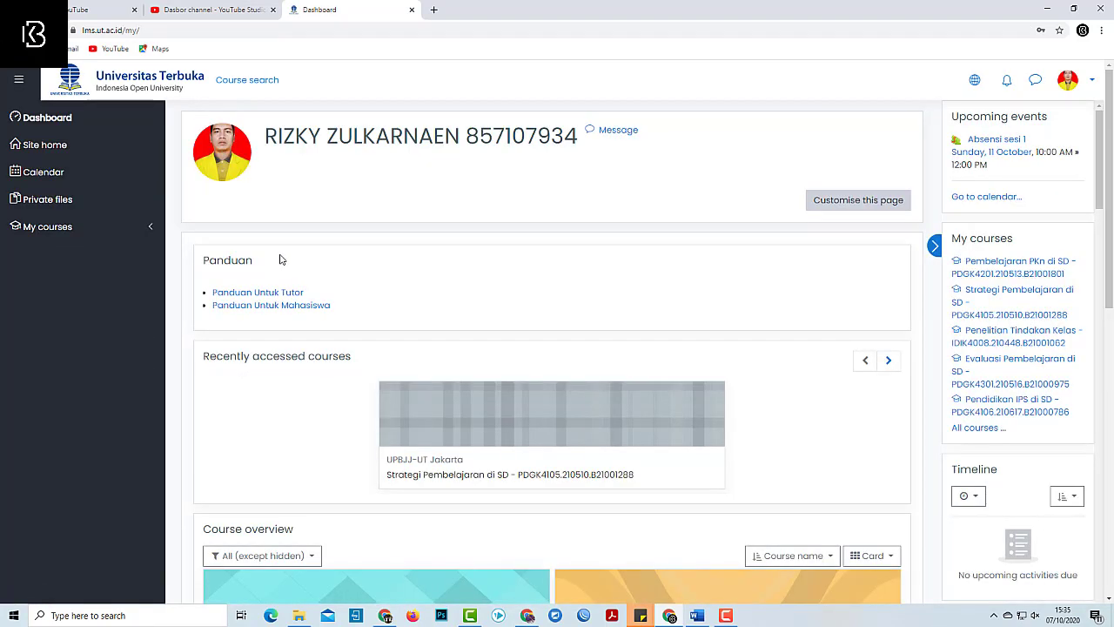
Open the User profile page from the profile picture on the Dashboard.
click(242, 168)
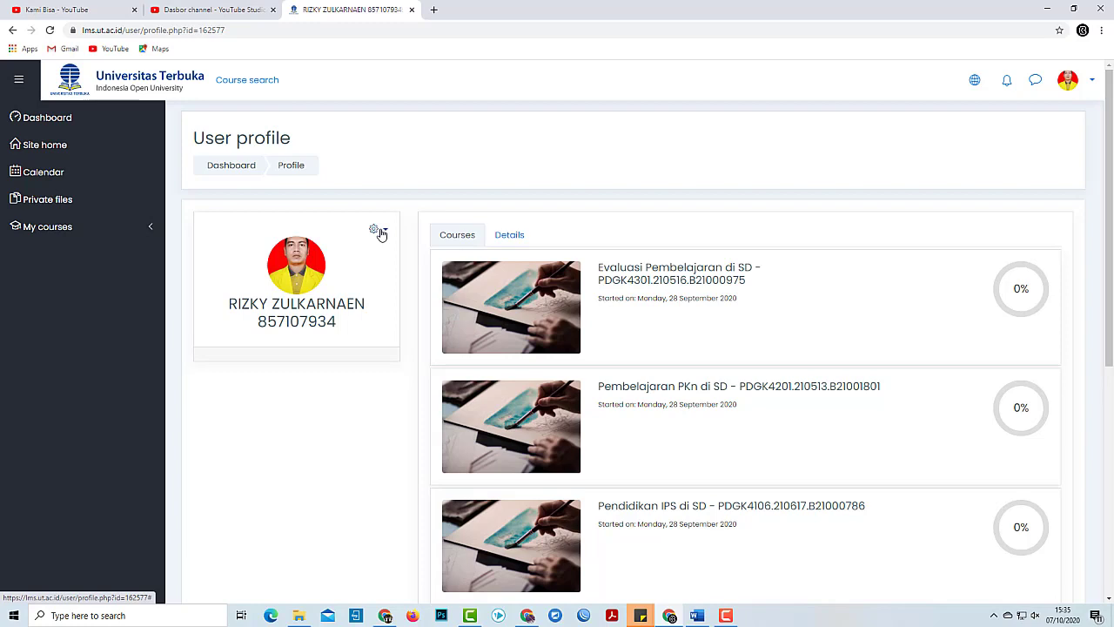
Set the account's preferred language to Indonesian (id) and save the change.
click(379, 231)
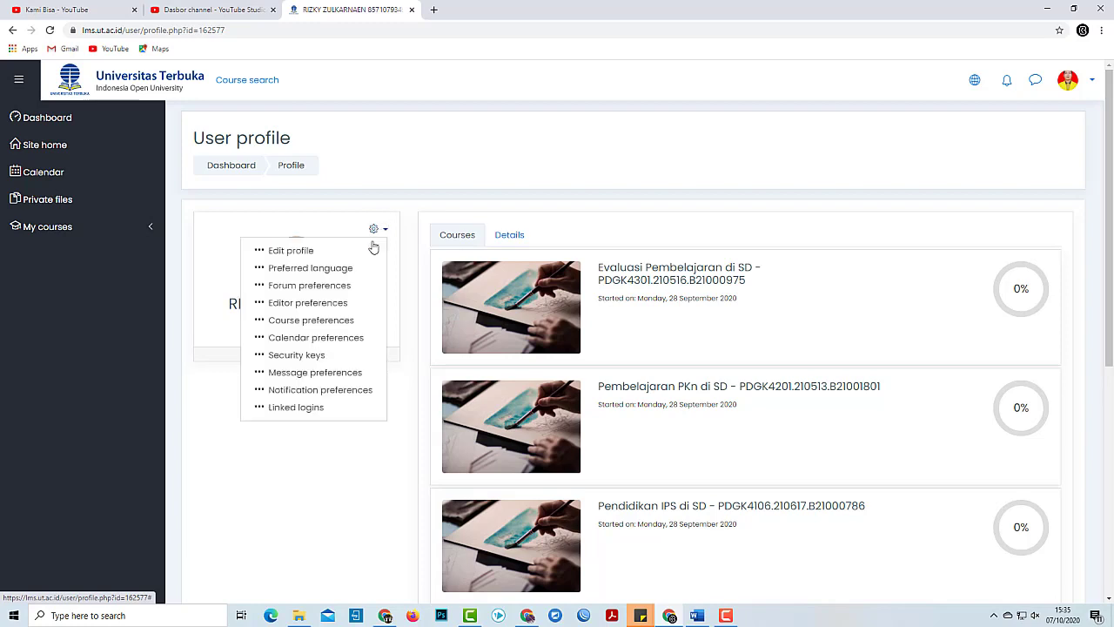
click(315, 270)
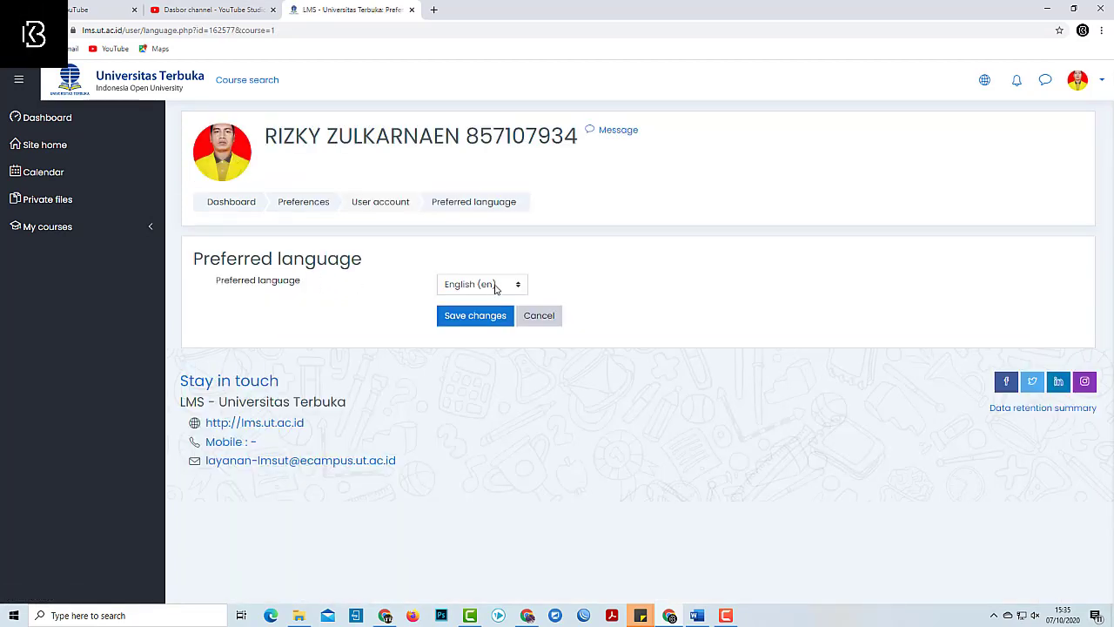
click(495, 287)
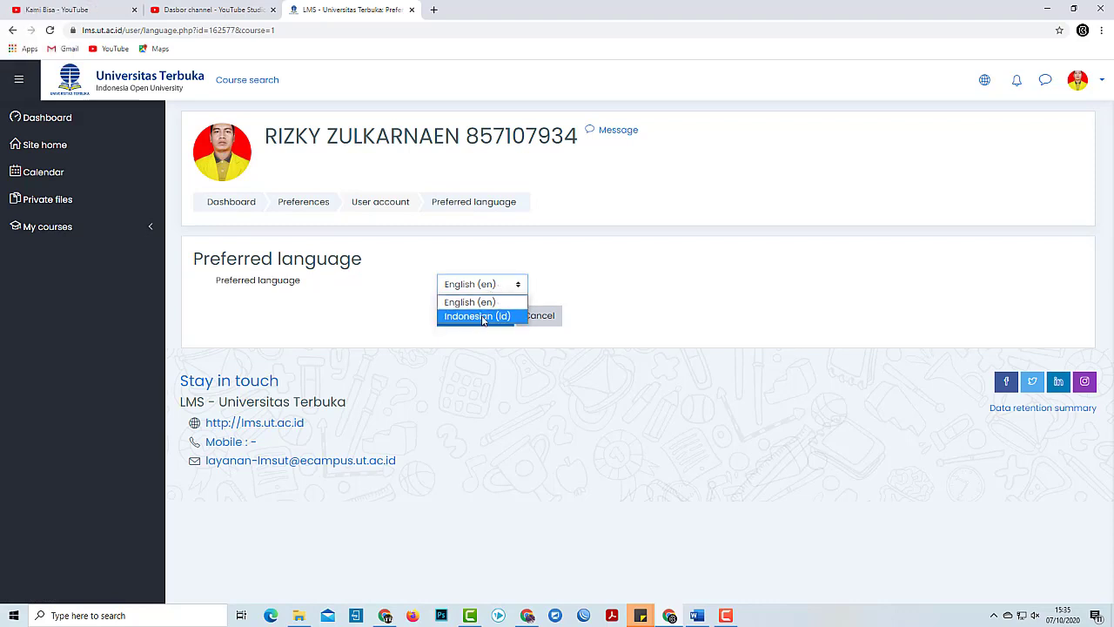
click(483, 316)
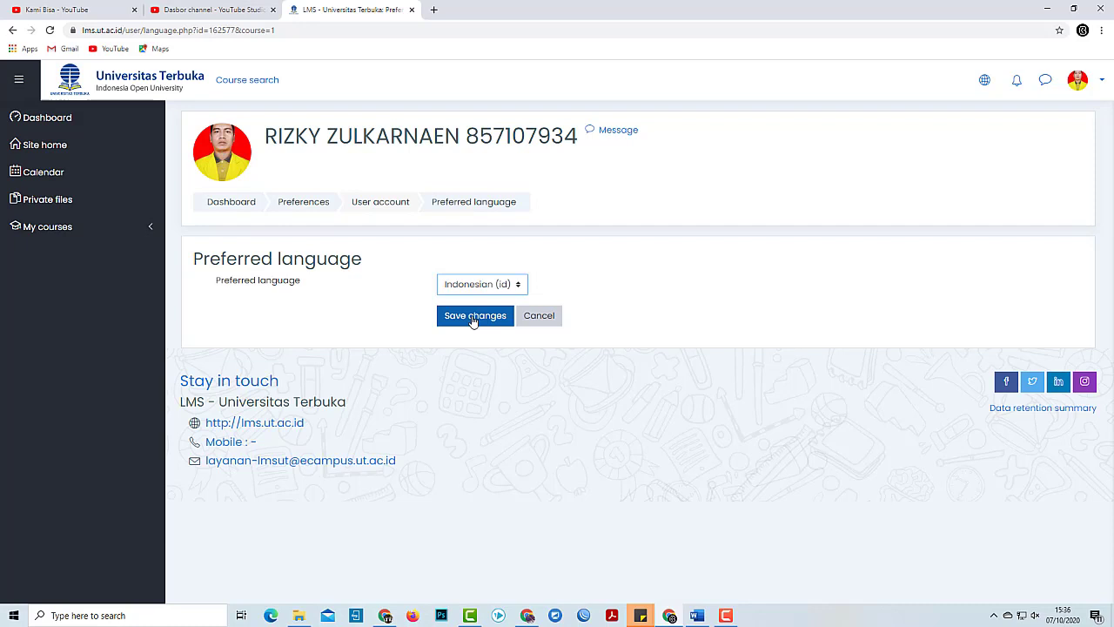
click(474, 317)
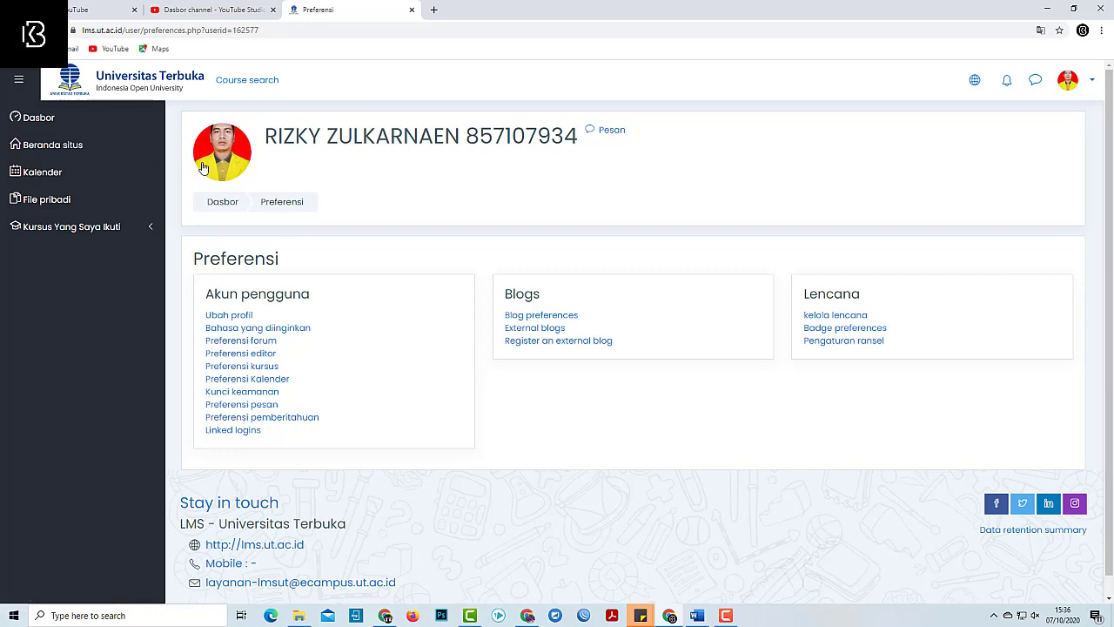
Open the Ubah profil link under Akun pengguna on the Preferensi page.
click(224, 315)
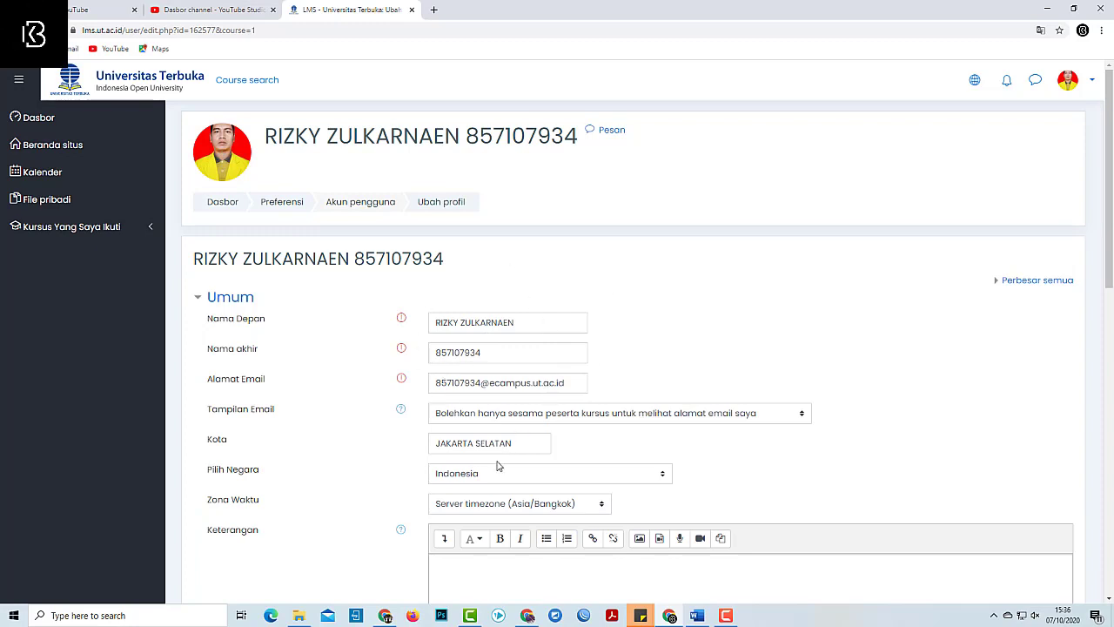
scroll(498, 462, down, 3)
scroll(497, 460, down, 2)
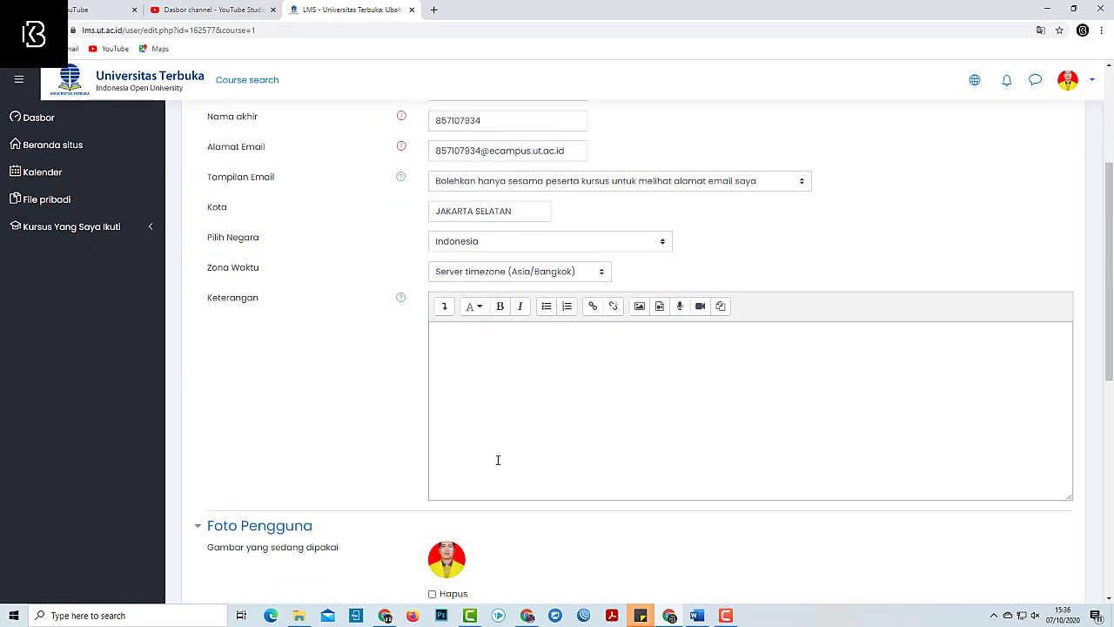
click(439, 329)
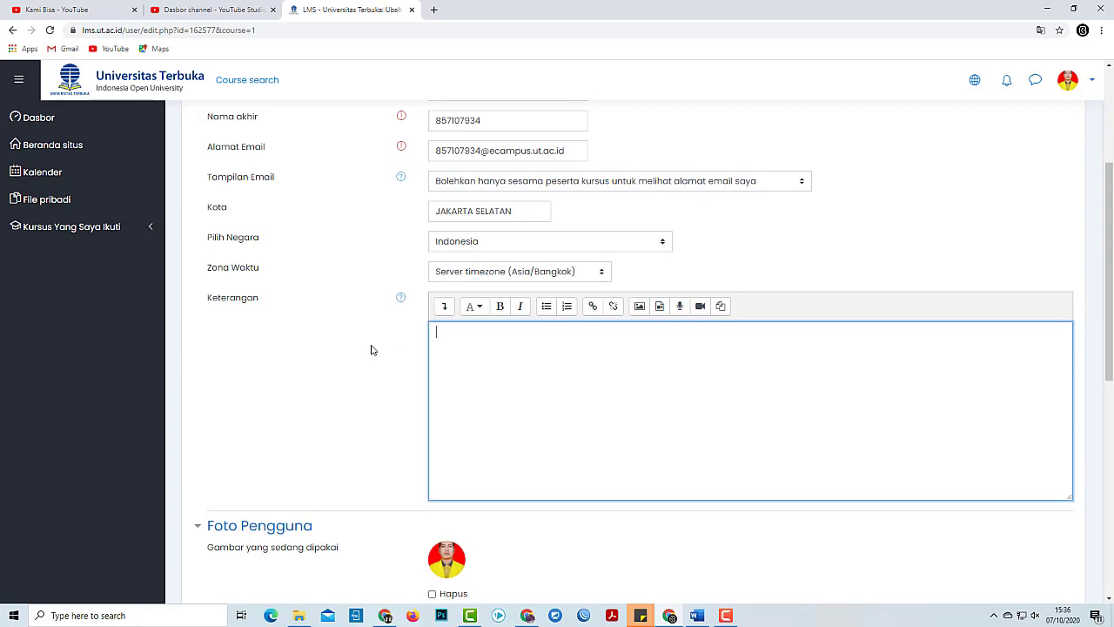
scroll(369, 442, down, 2)
scroll(370, 441, down, 1)
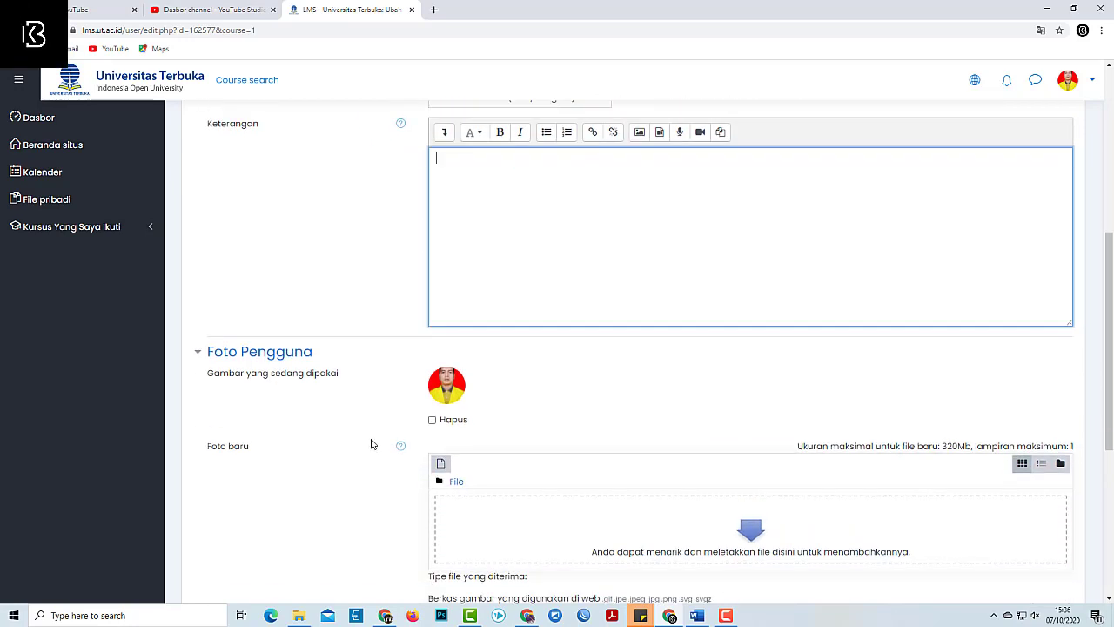
click(432, 421)
click(432, 420)
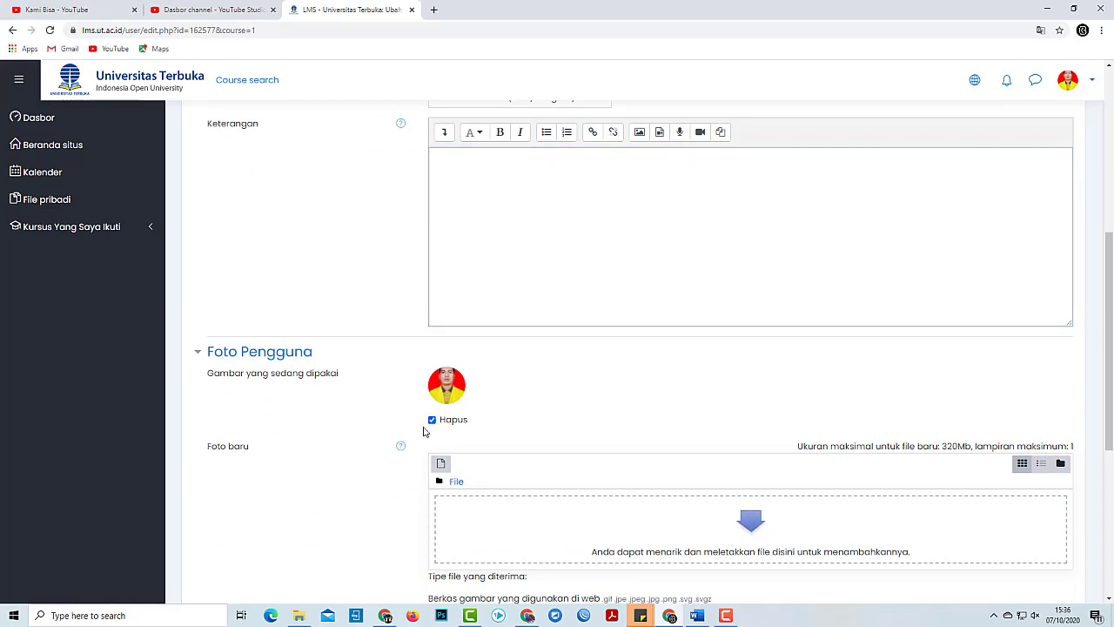
scroll(566, 455, down, 2)
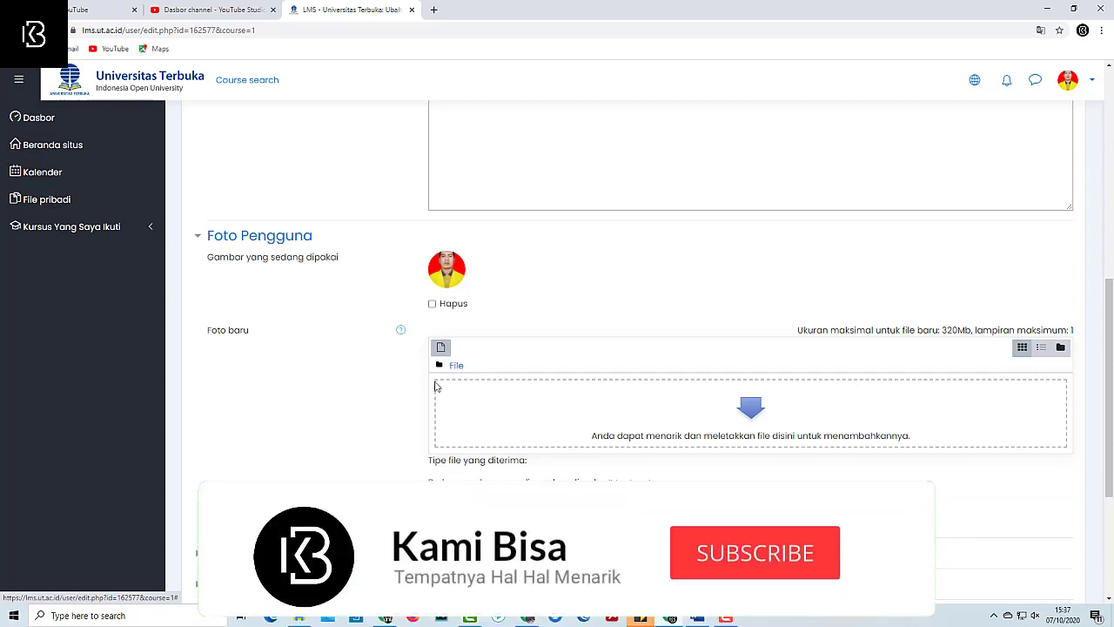
Drag the photo from the PGSD BI 2020.2 OK folder into the Foto baru upload area.
click(298, 618)
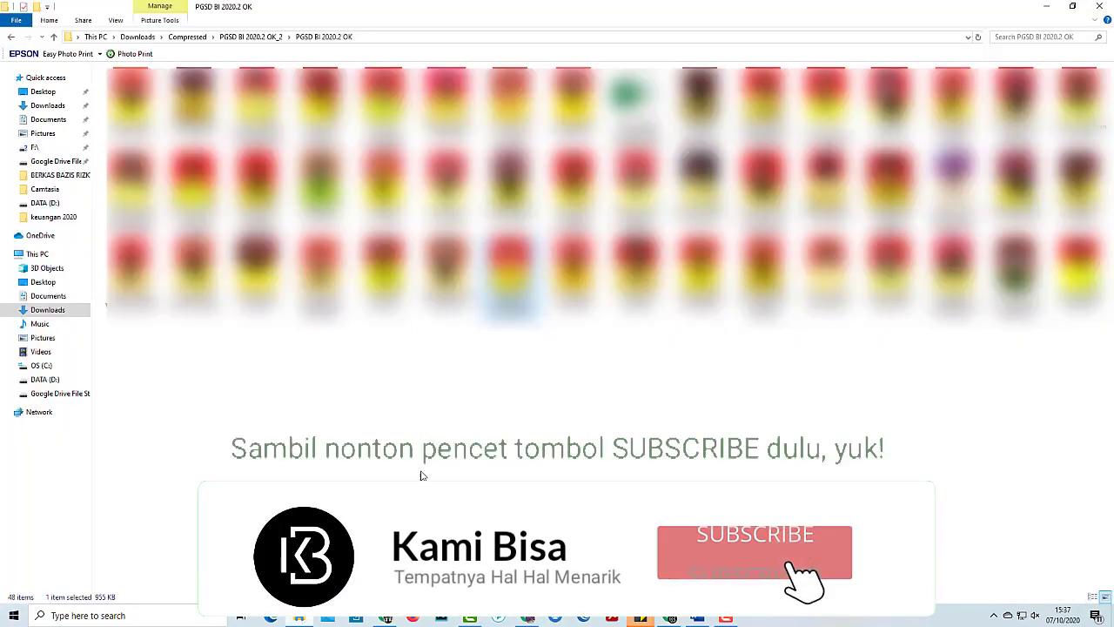
drag(509, 270, 635, 430)
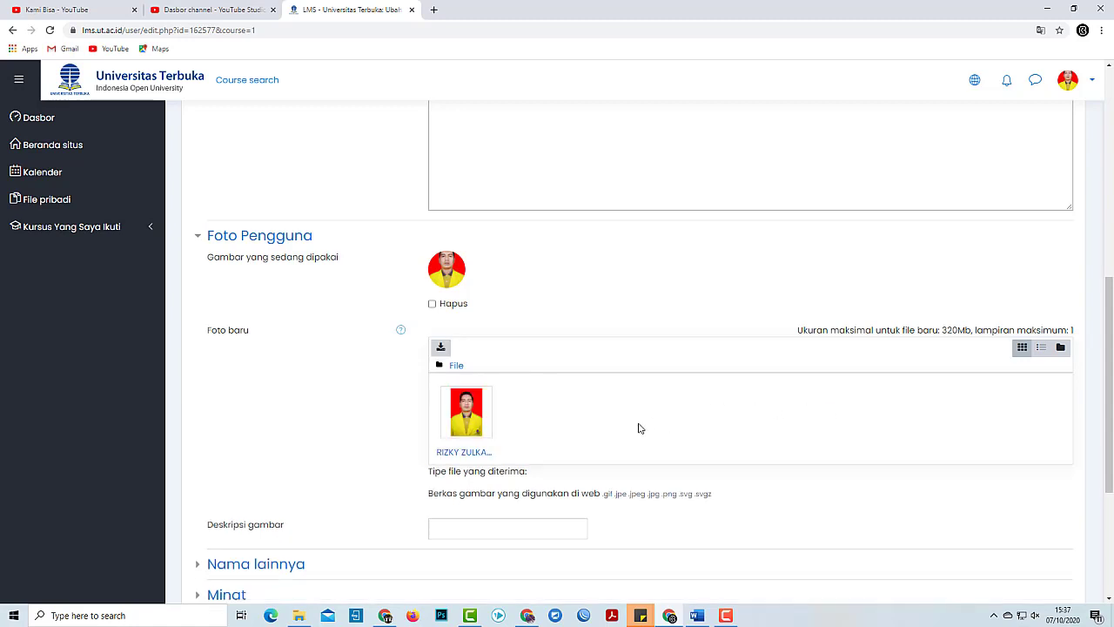
scroll(570, 414, down, 2)
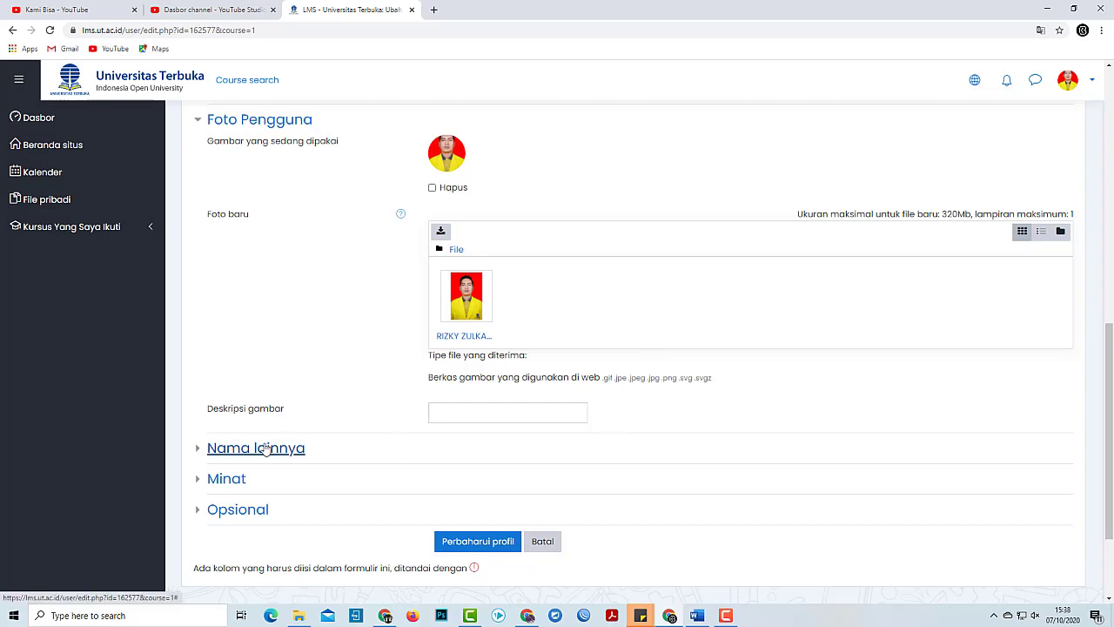
Expand the Nama lainnya section and select the phonetic first name field.
click(200, 454)
scroll(352, 430, down, 2)
click(459, 364)
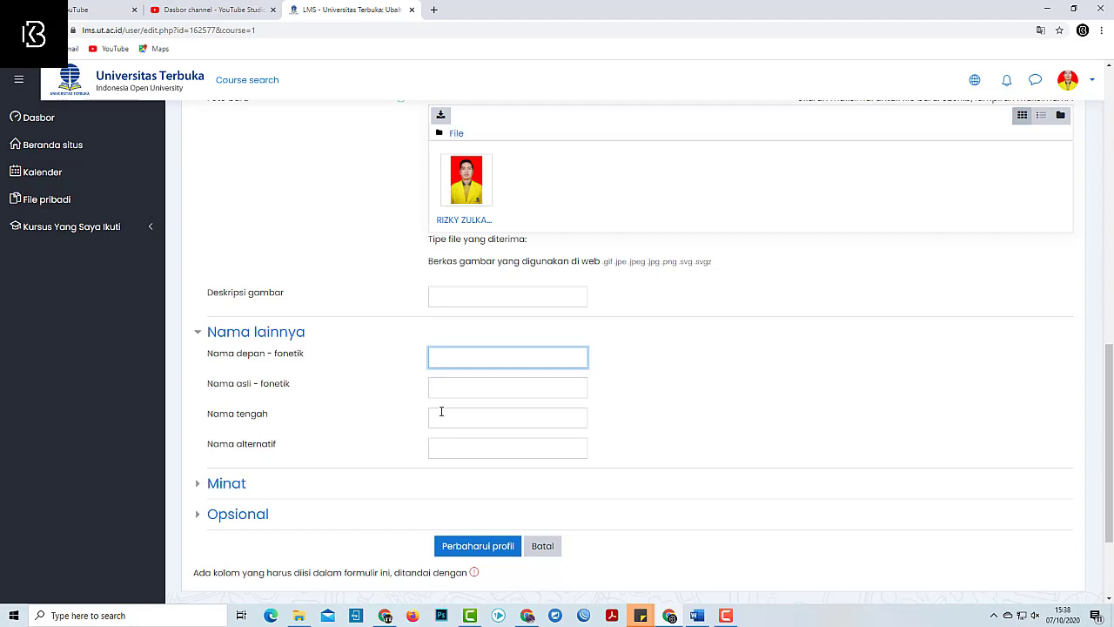
Add 'IT' as an interest tag under Minat, then expand the Opsional section.
click(228, 483)
scroll(228, 483, down, 1)
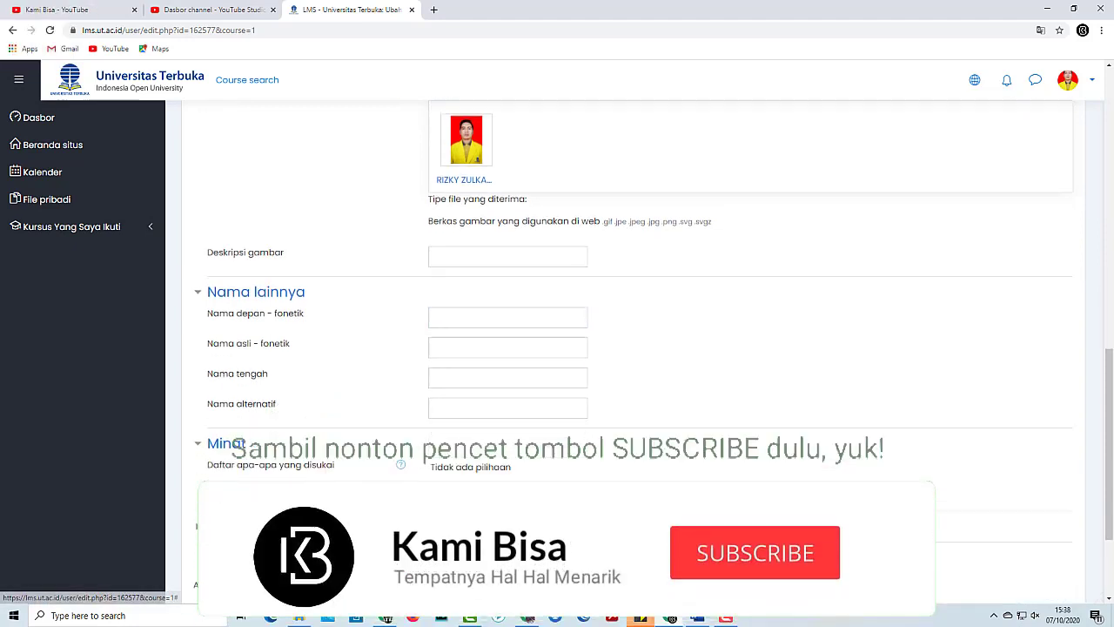
scroll(450, 393, down, 2)
click(462, 357)
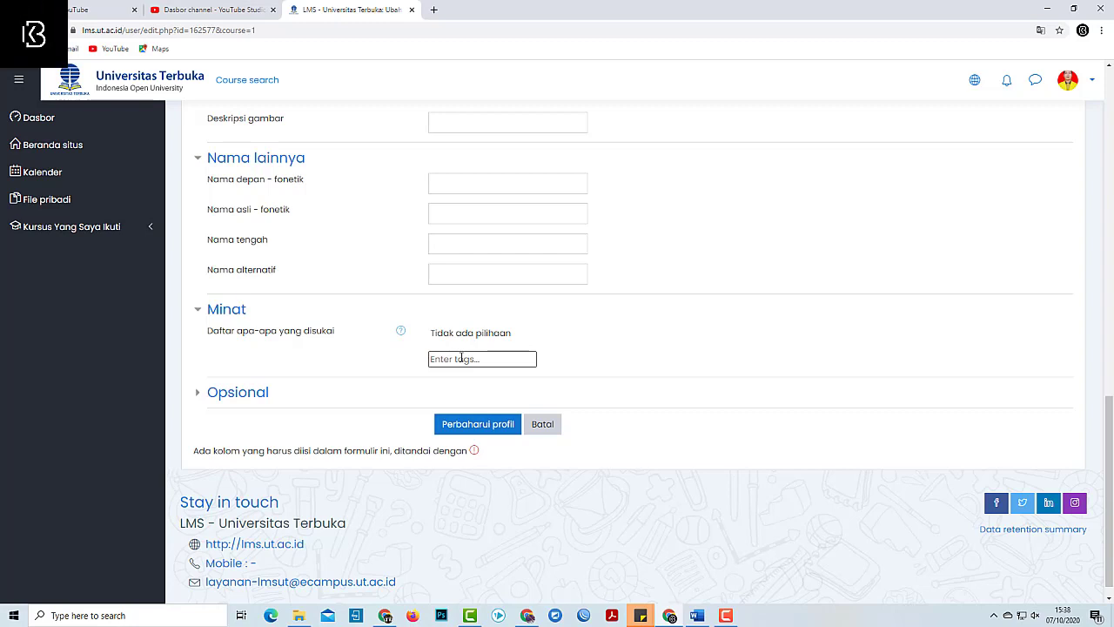
click(461, 358)
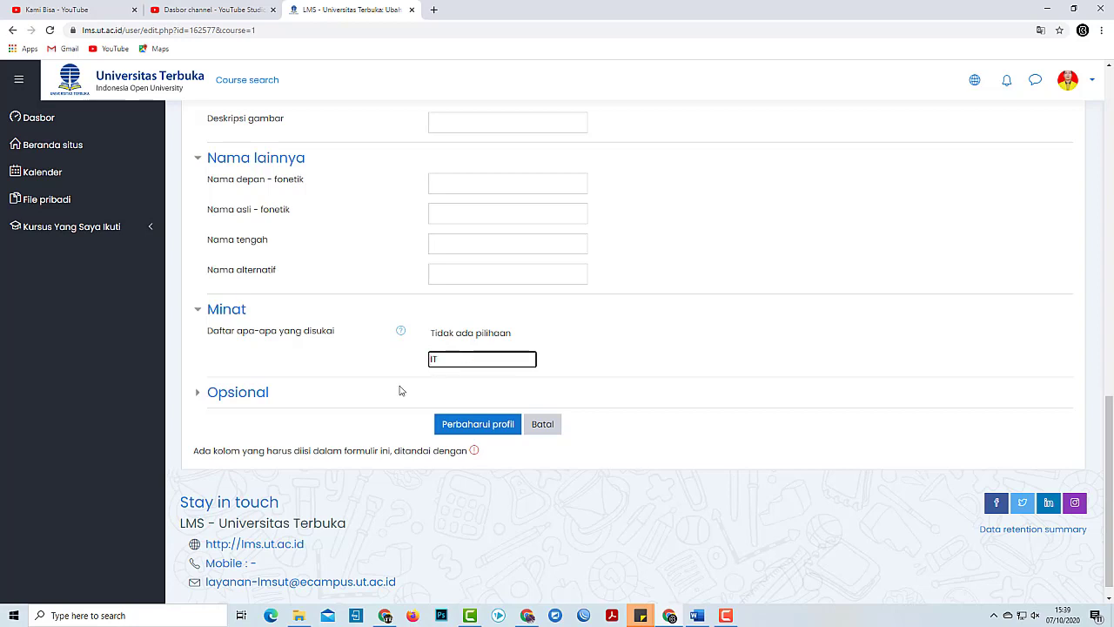
click(196, 392)
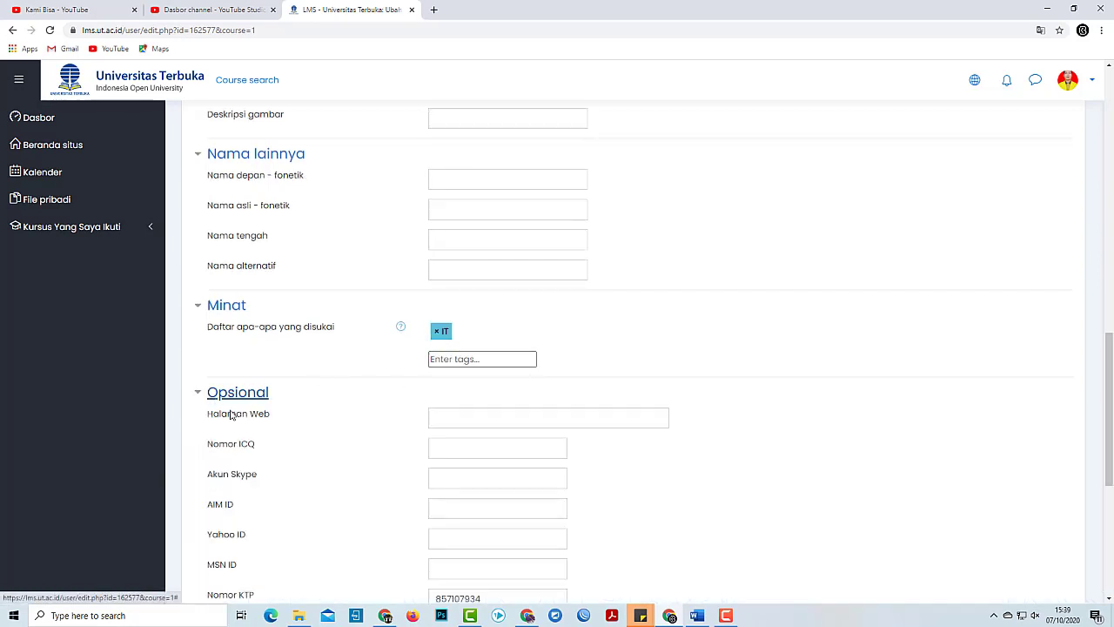
scroll(275, 442, down, 2)
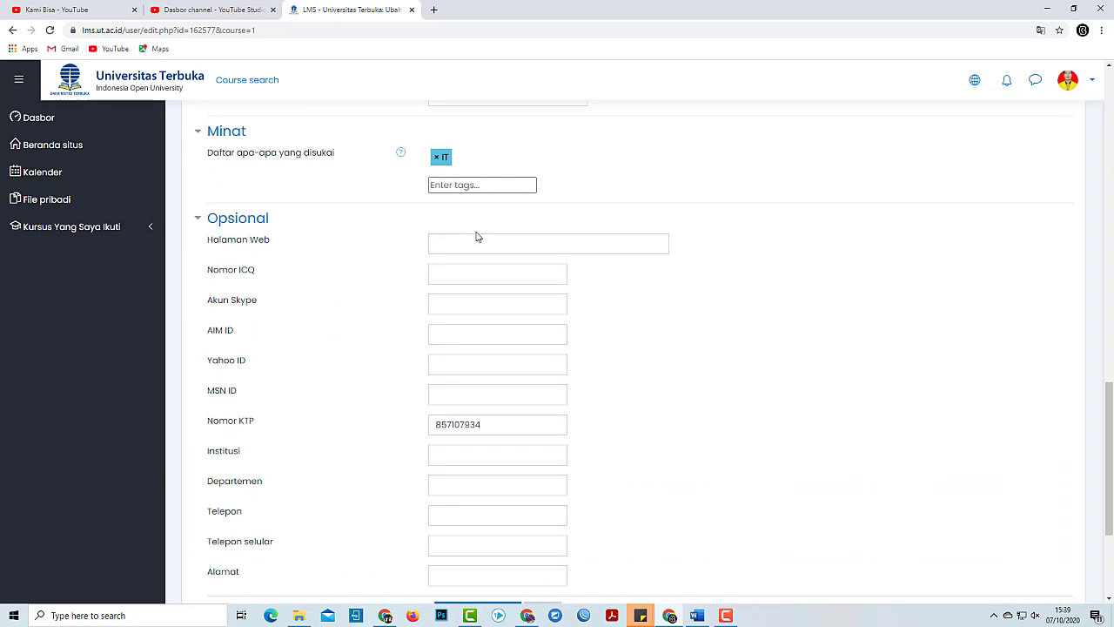
click(482, 240)
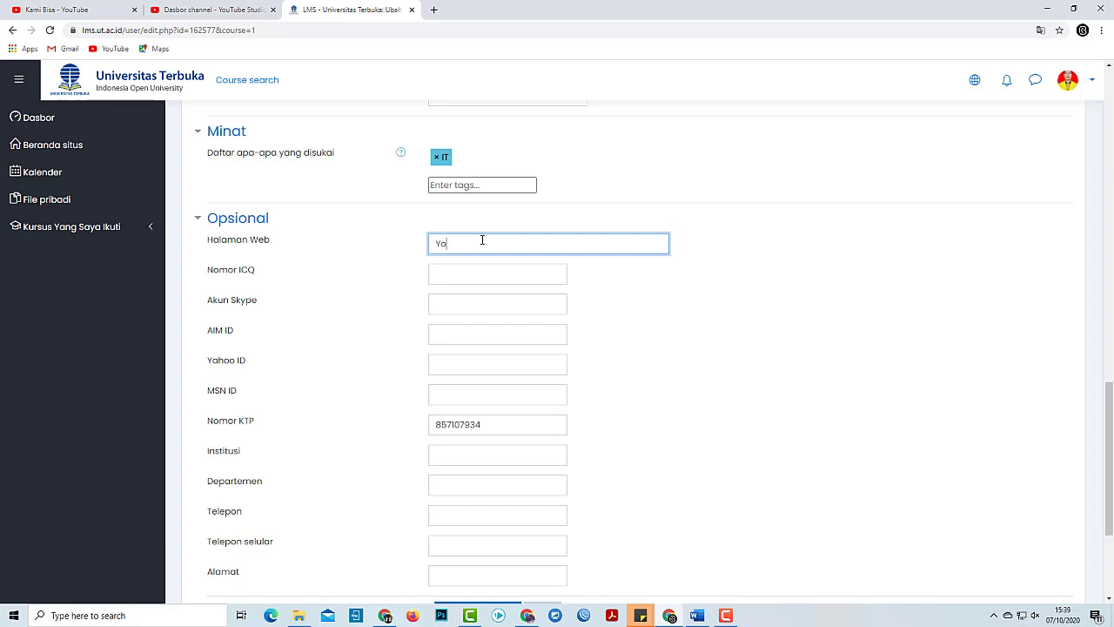
text(YouTube.com/Kam)
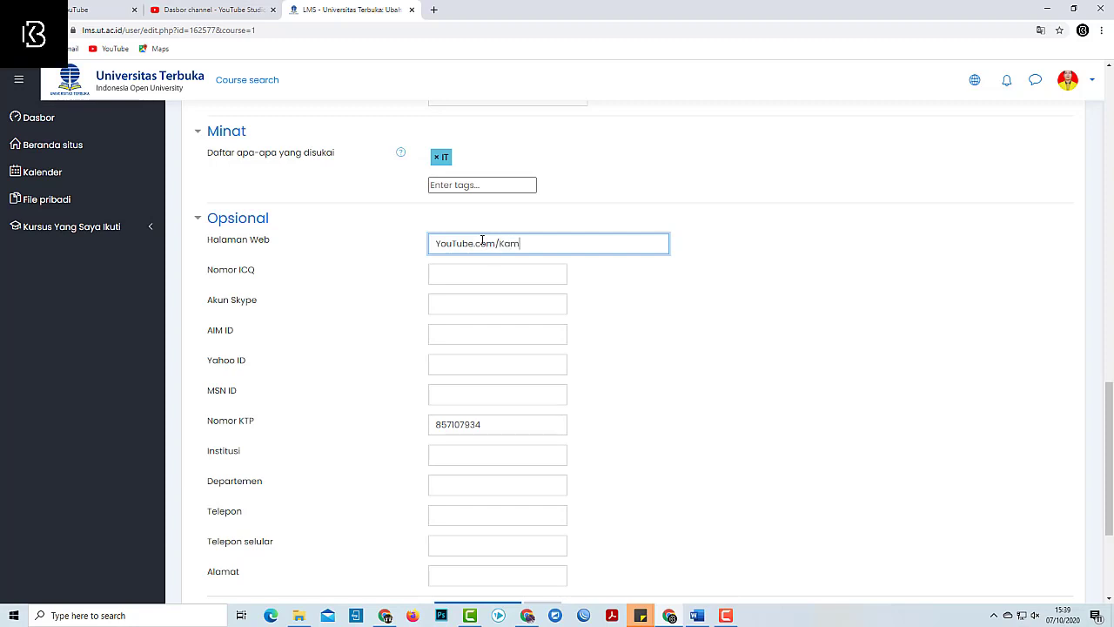
text(iBisa)
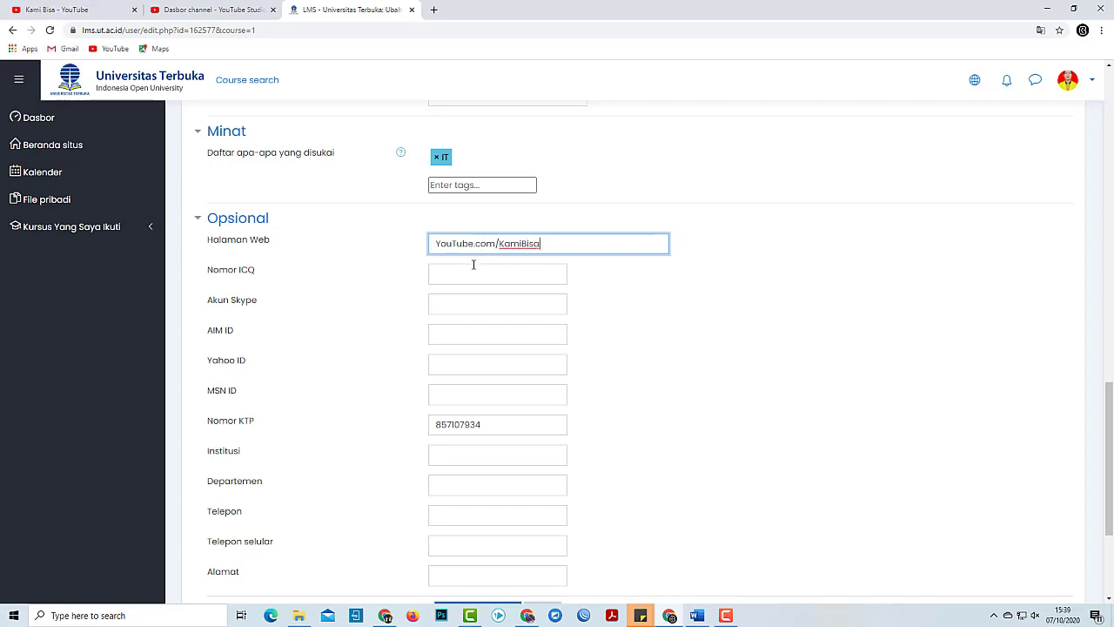
click(474, 264)
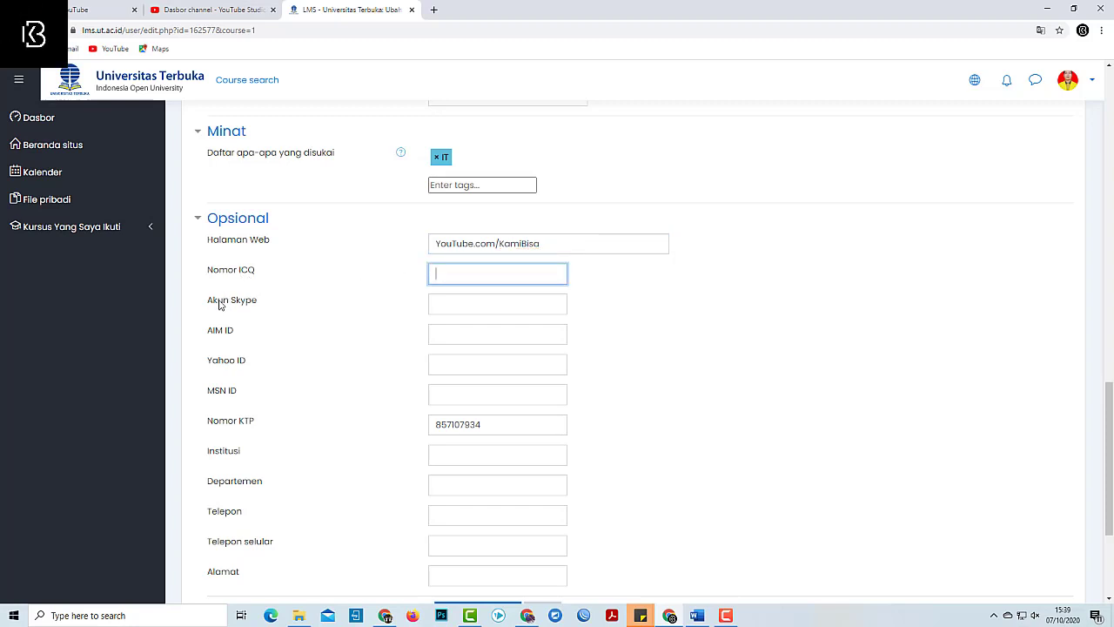
click(453, 305)
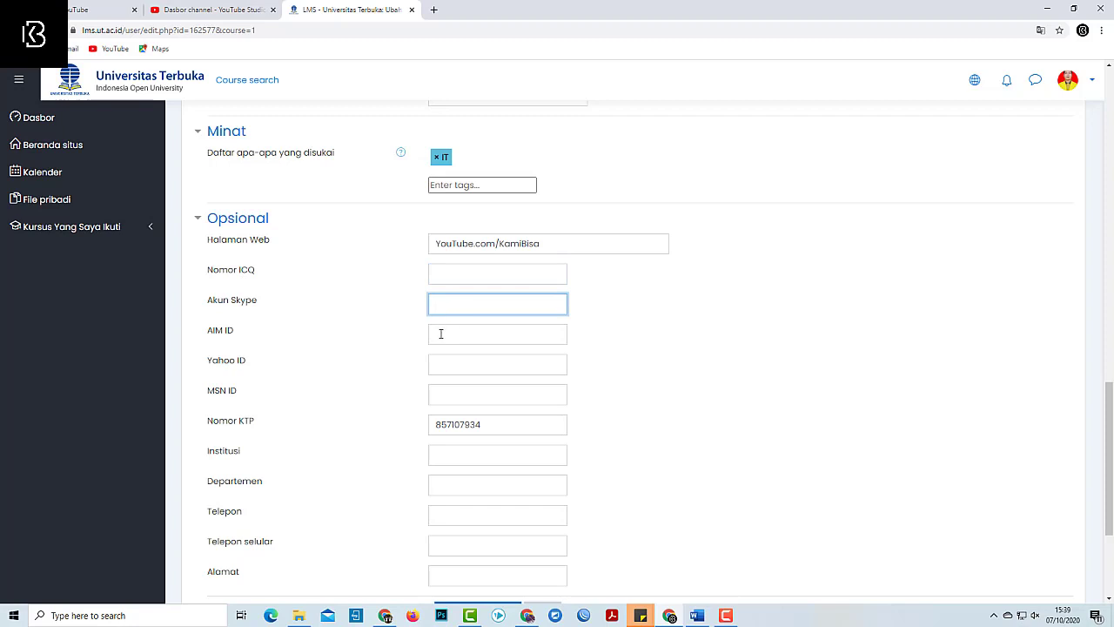
click(441, 334)
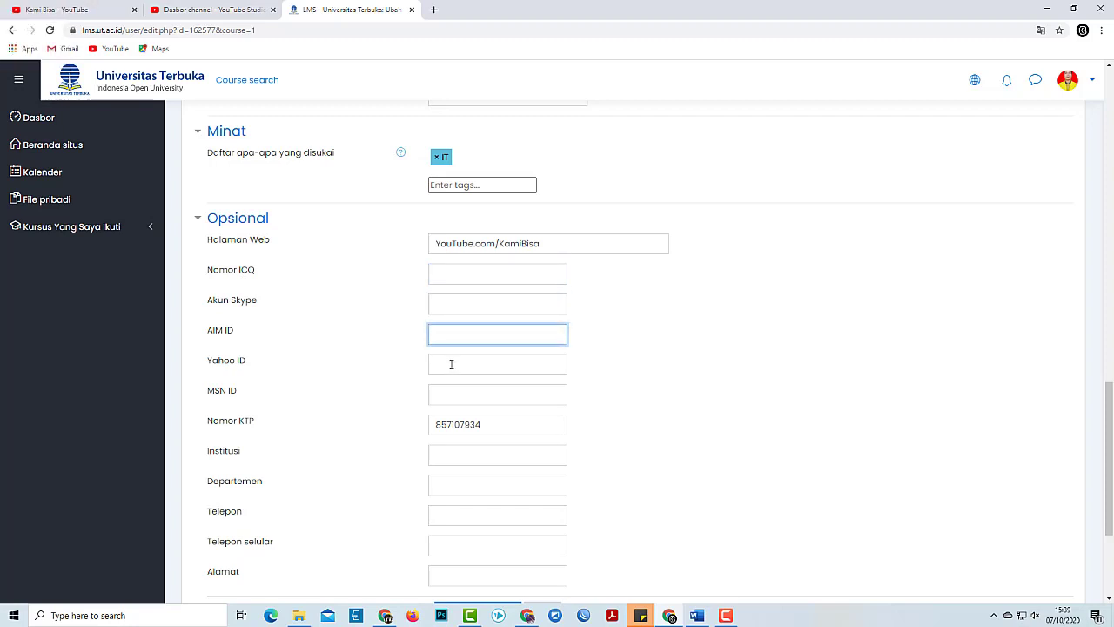
click(437, 366)
click(441, 392)
click(508, 428)
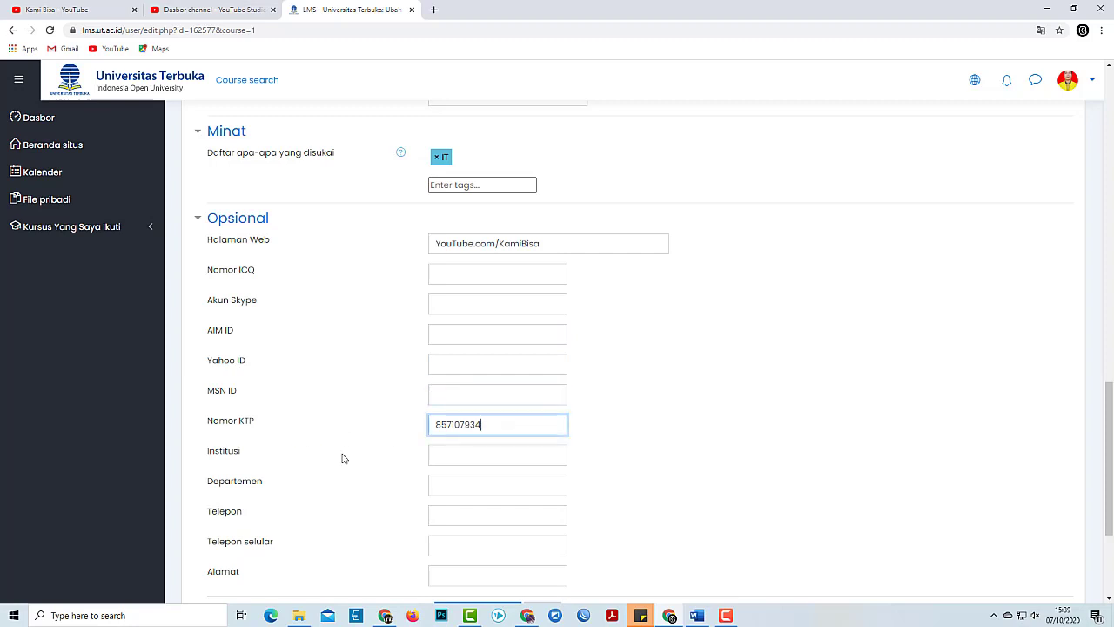
scroll(333, 464, down, 1)
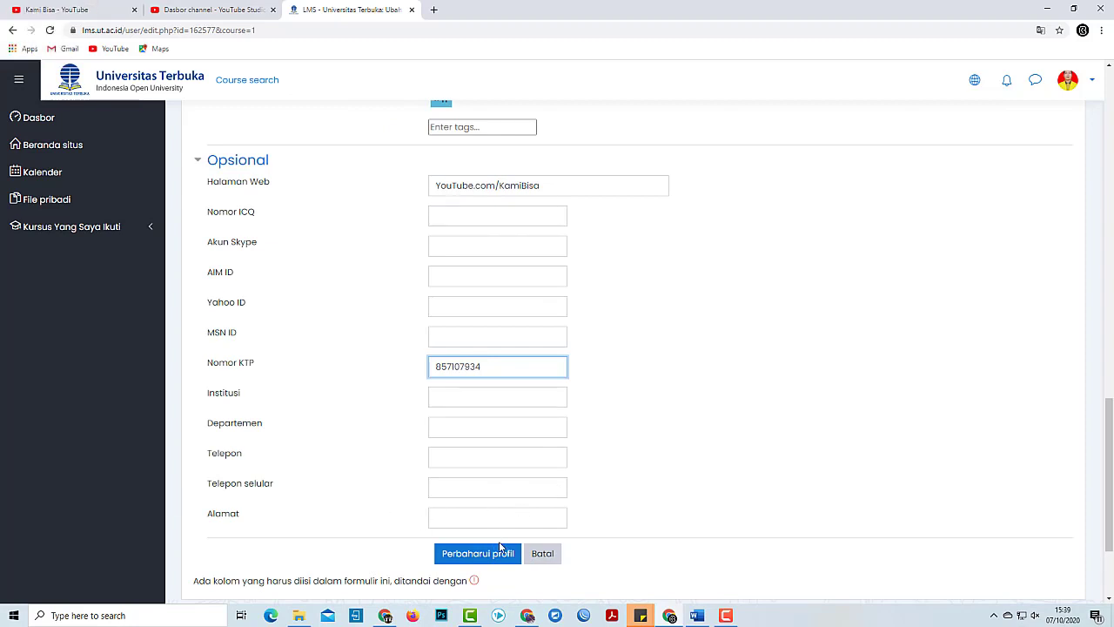
scroll(426, 500, down, 2)
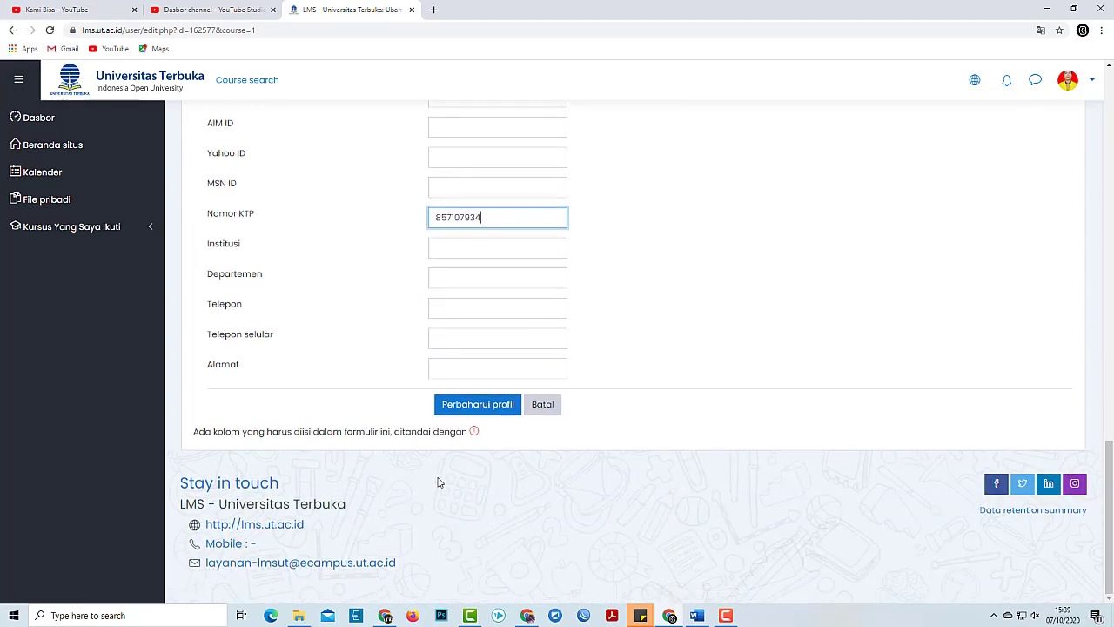
Submit with Perbaharui profil, then re-enter the student's username and password after the timeout.
click(476, 404)
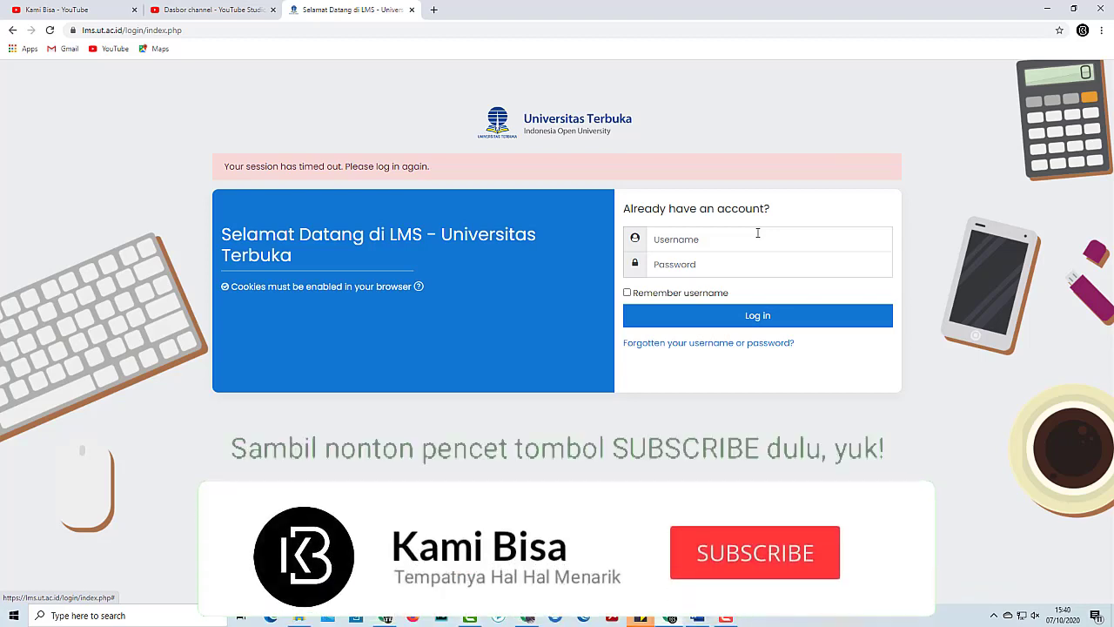
click(757, 233)
text(857107934)
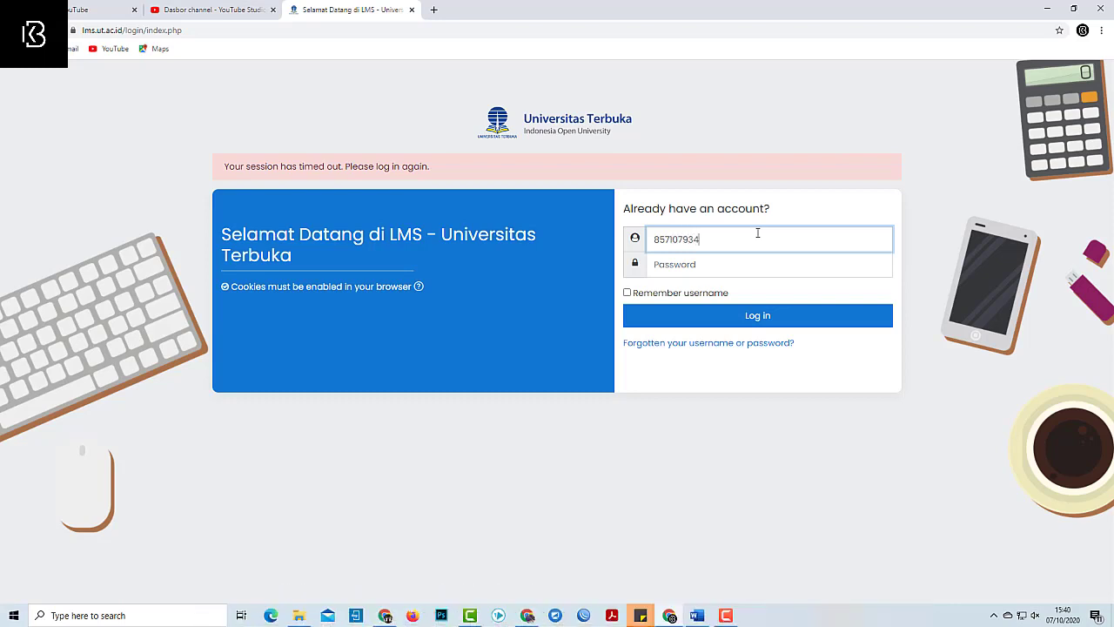
click(780, 261)
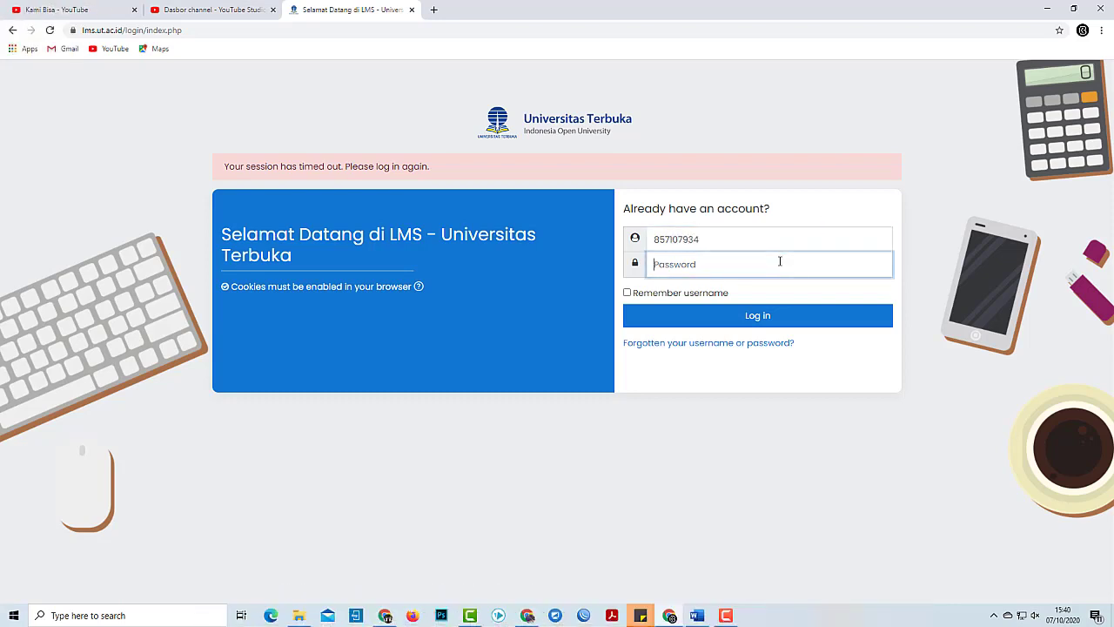
text(•)
click(627, 294)
Log back in and scroll the profile form to the Foto Pengguna section.
click(651, 321)
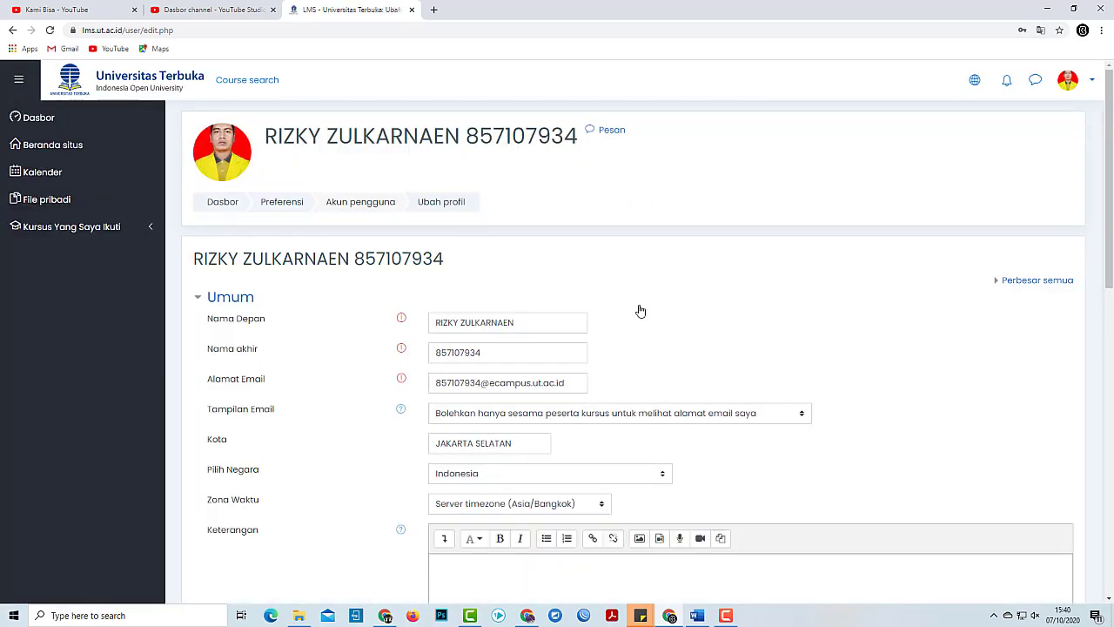
scroll(462, 383, down, 3)
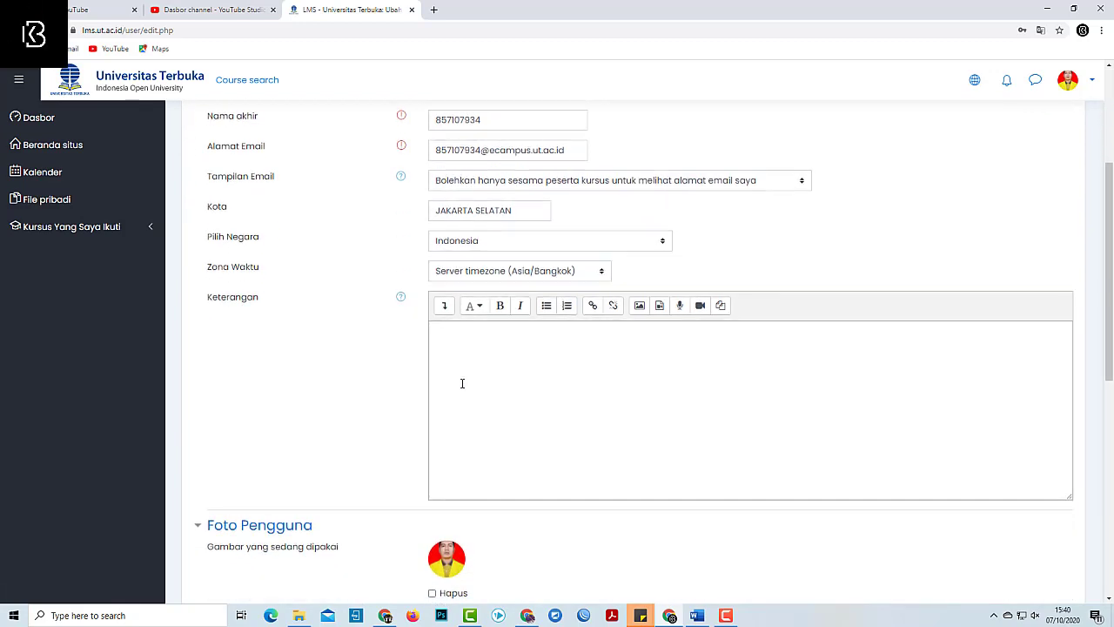
scroll(462, 383, down, 2)
scroll(462, 383, up, 2)
scroll(439, 302, up, 2)
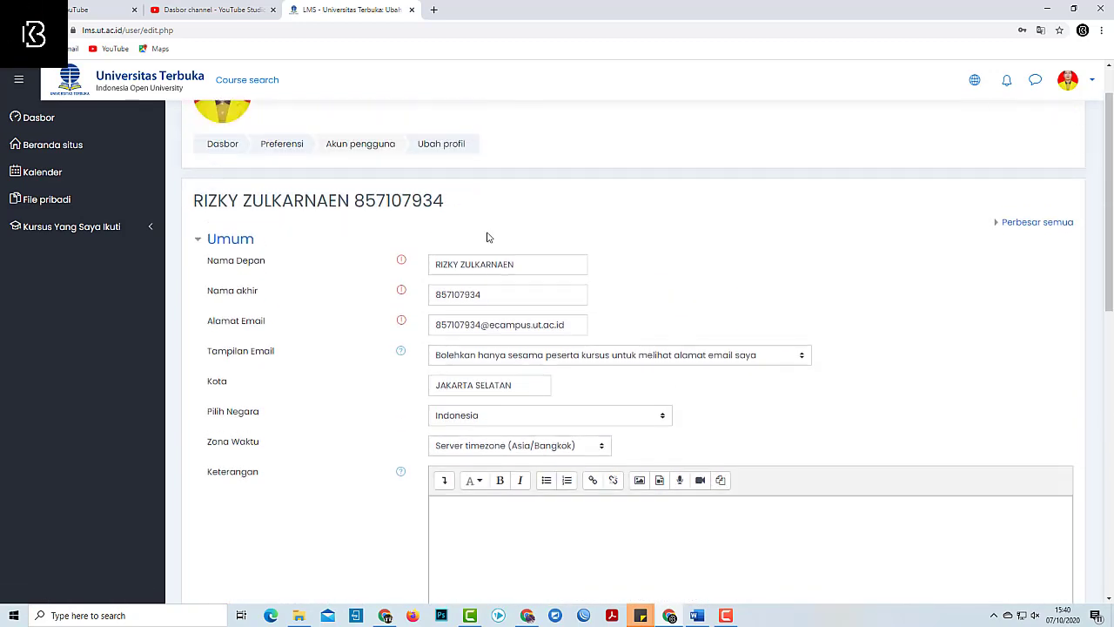
scroll(485, 324, down, 5)
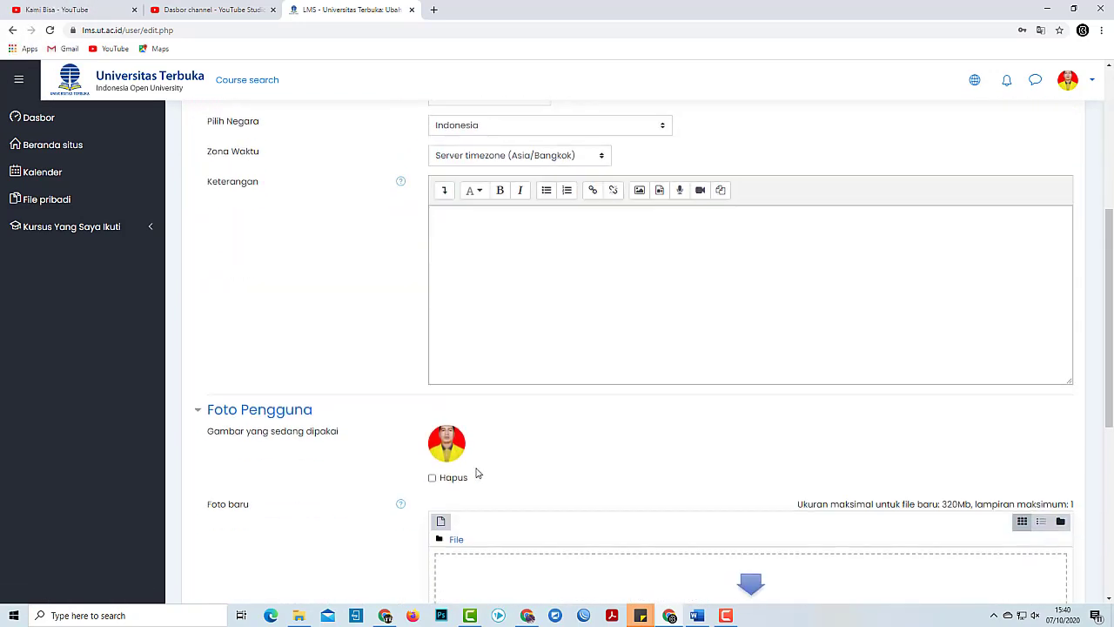
Drag the photo from File Explorer into the Foto baru upload area.
click(299, 616)
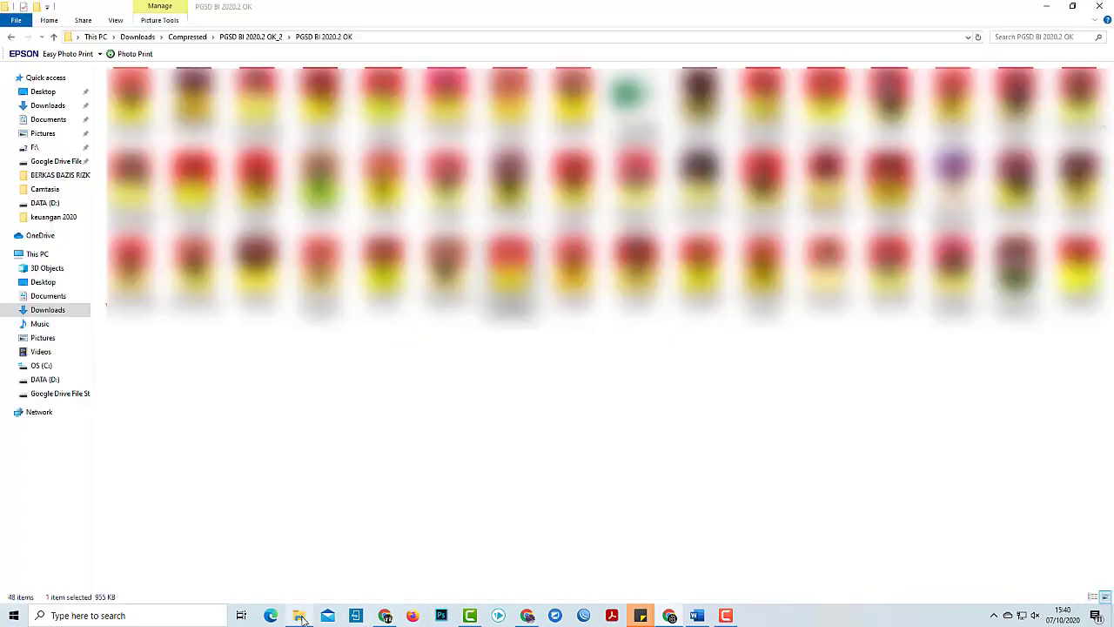
drag(509, 266, 644, 431)
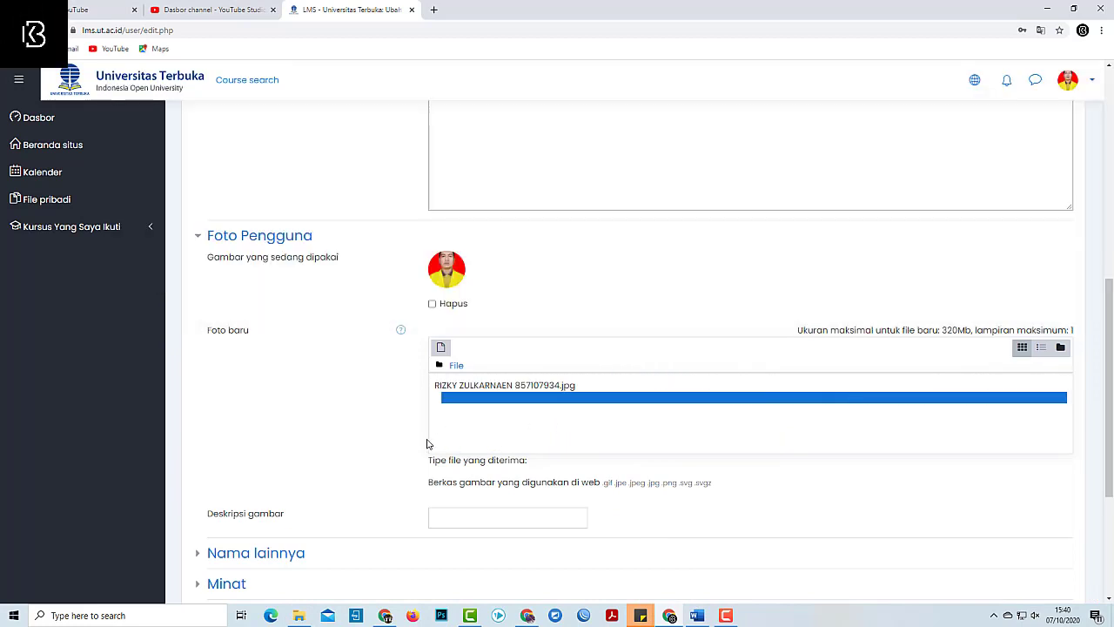
scroll(426, 443, down, 2)
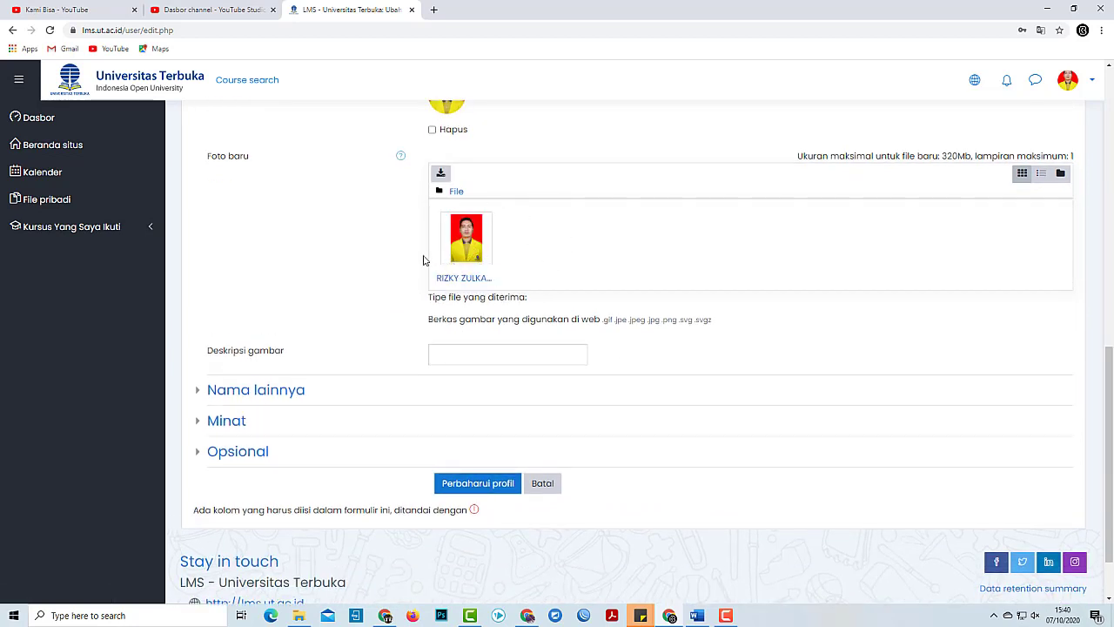
Save the profile with Perbaharui profil, then browse via Dasbor to the Beranda situs home page.
click(476, 488)
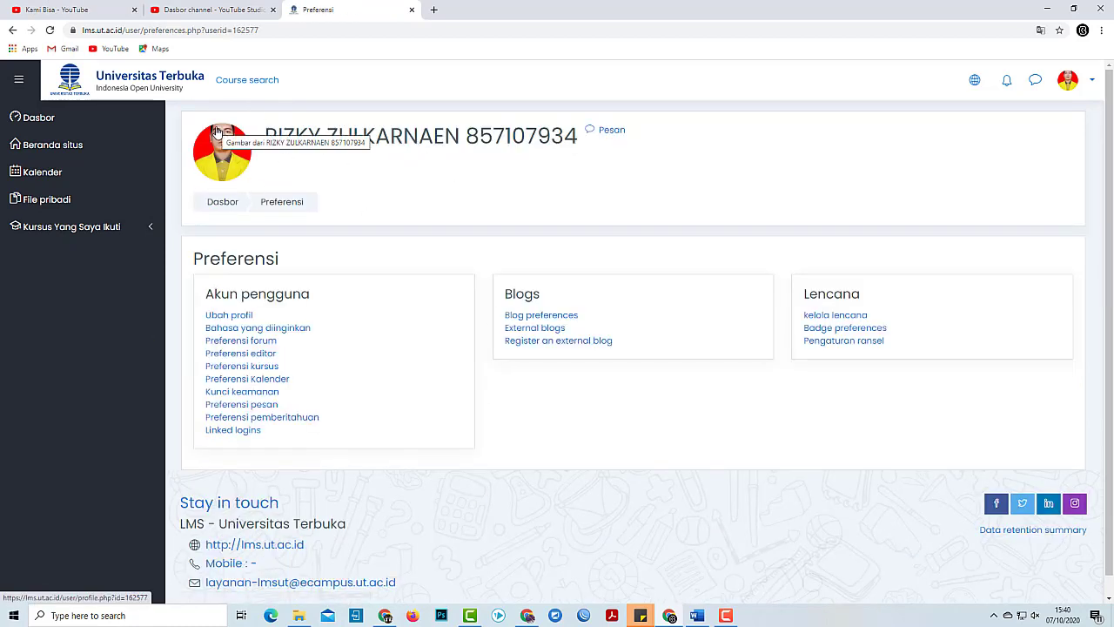
click(52, 123)
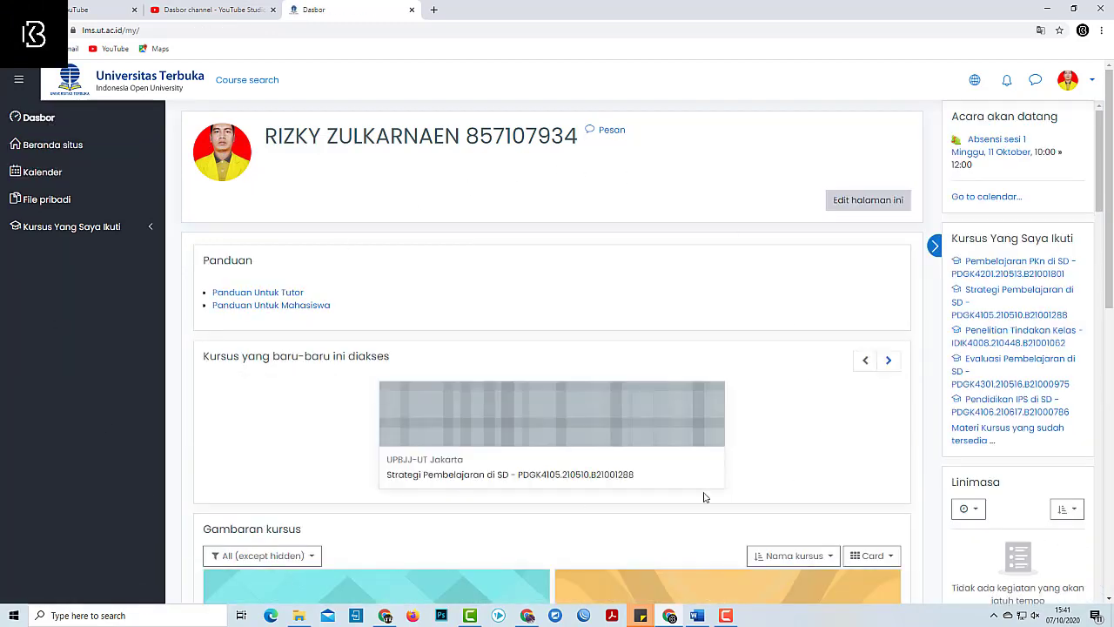
click(71, 153)
scroll(551, 261, down, 2)
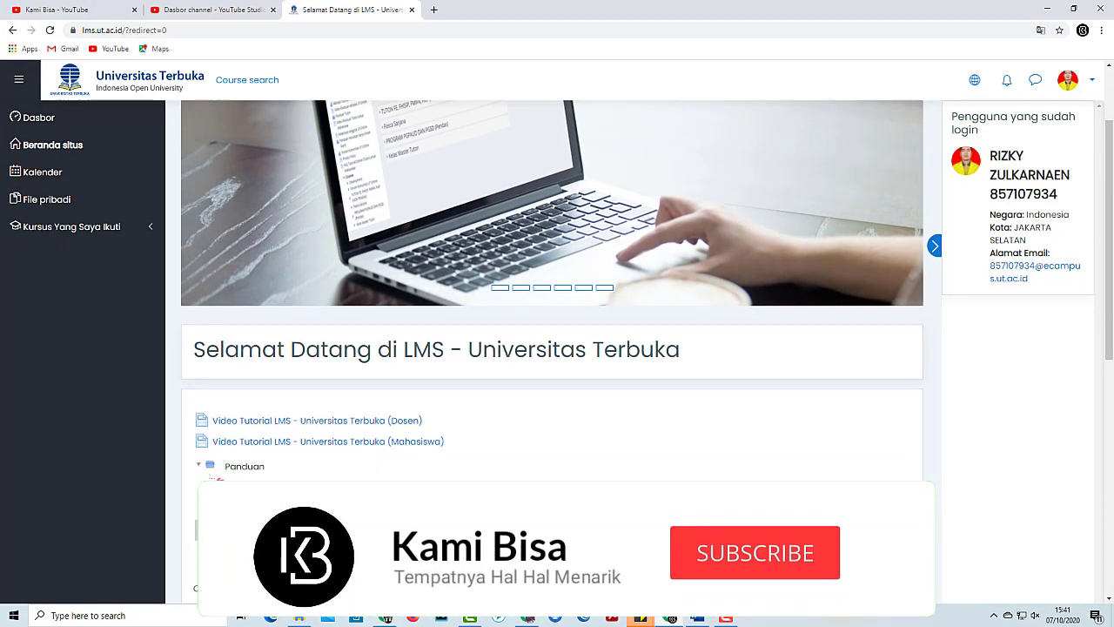
scroll(407, 322, down, 3)
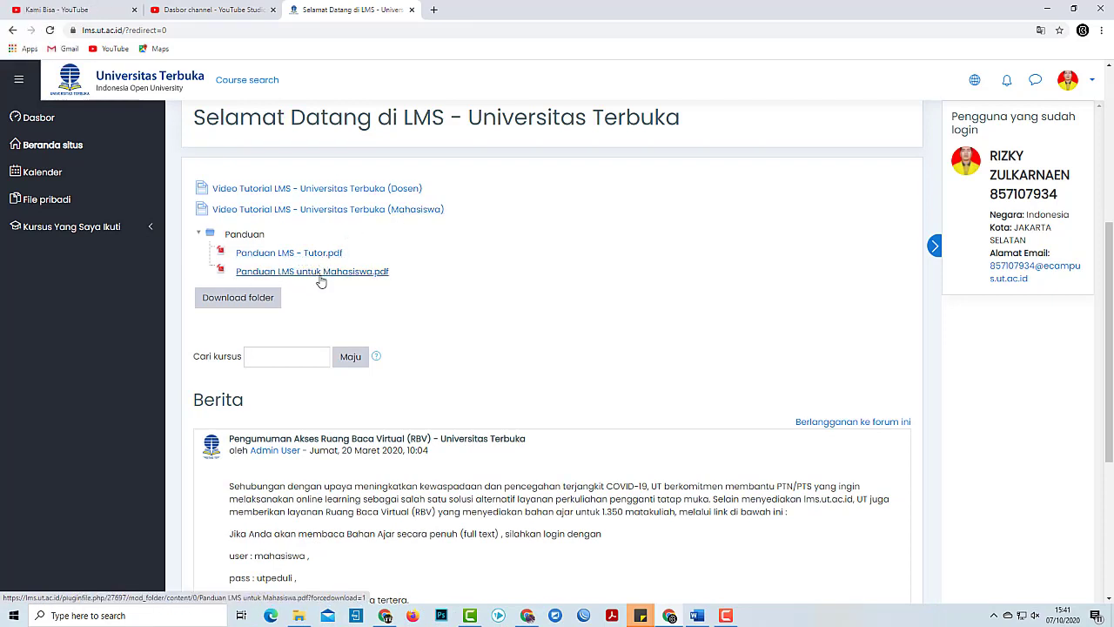
Check the Absensi sesi 1 event on the 11th, then view the course calendar and private files.
click(44, 173)
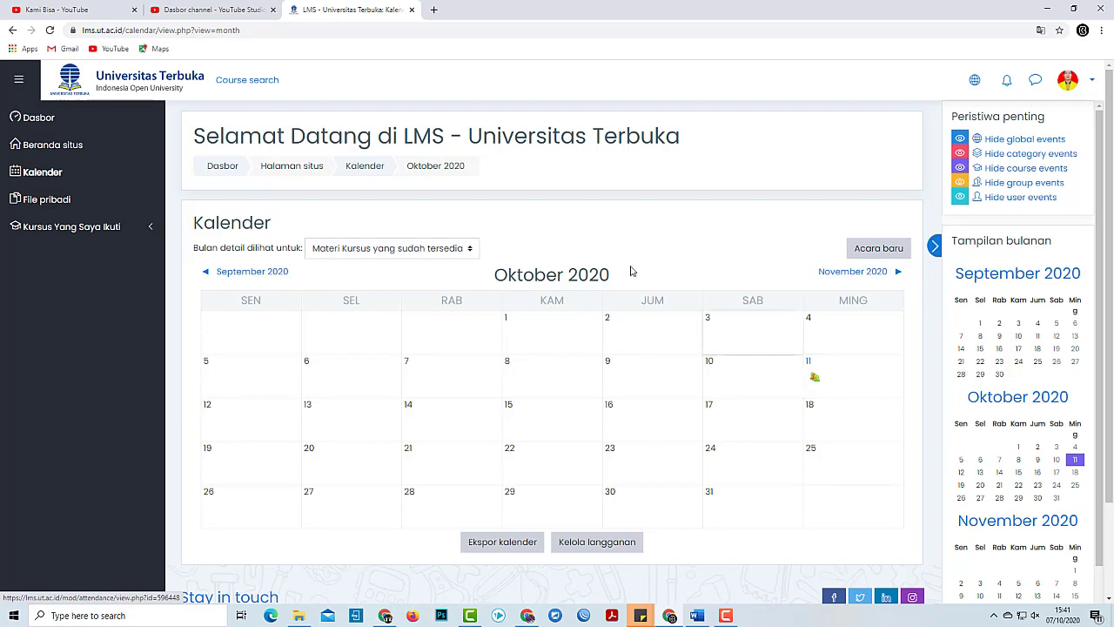
click(815, 379)
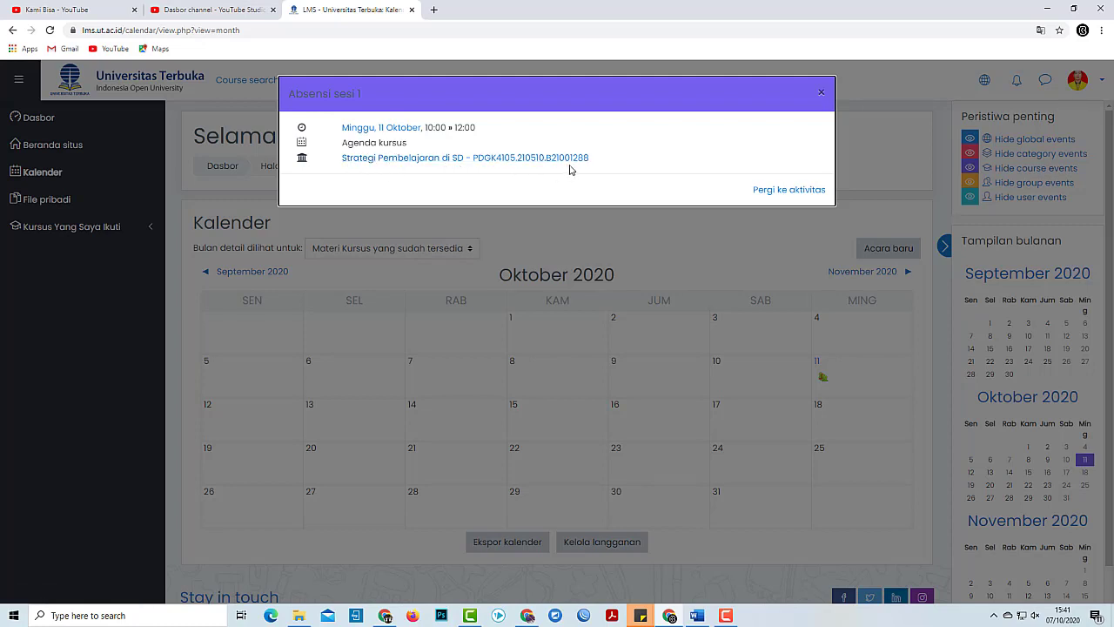
click(781, 194)
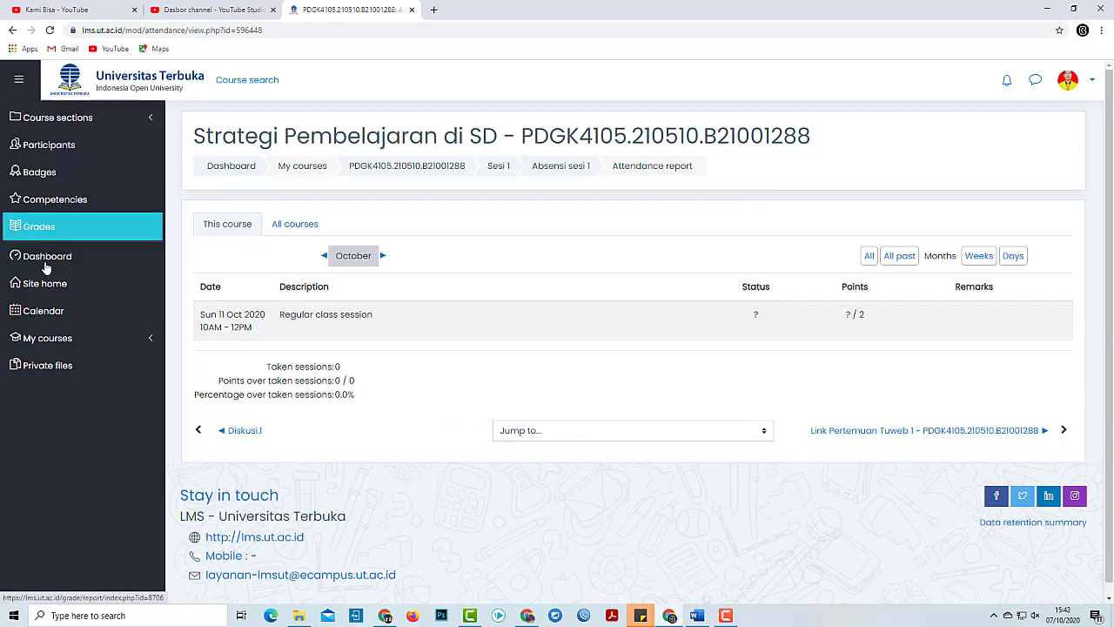
click(48, 320)
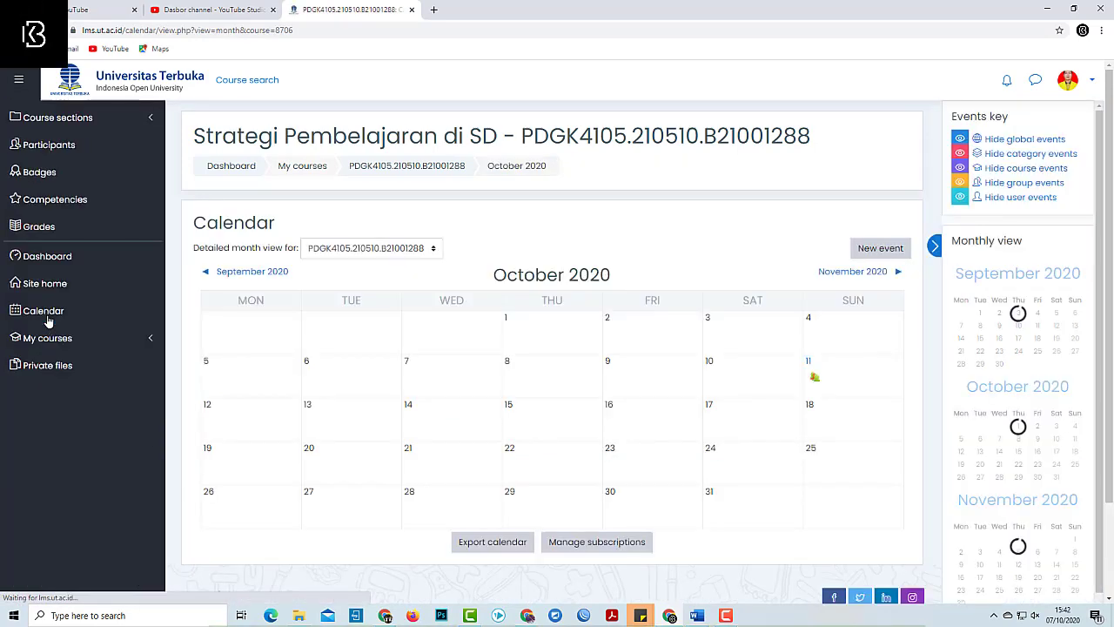
click(63, 372)
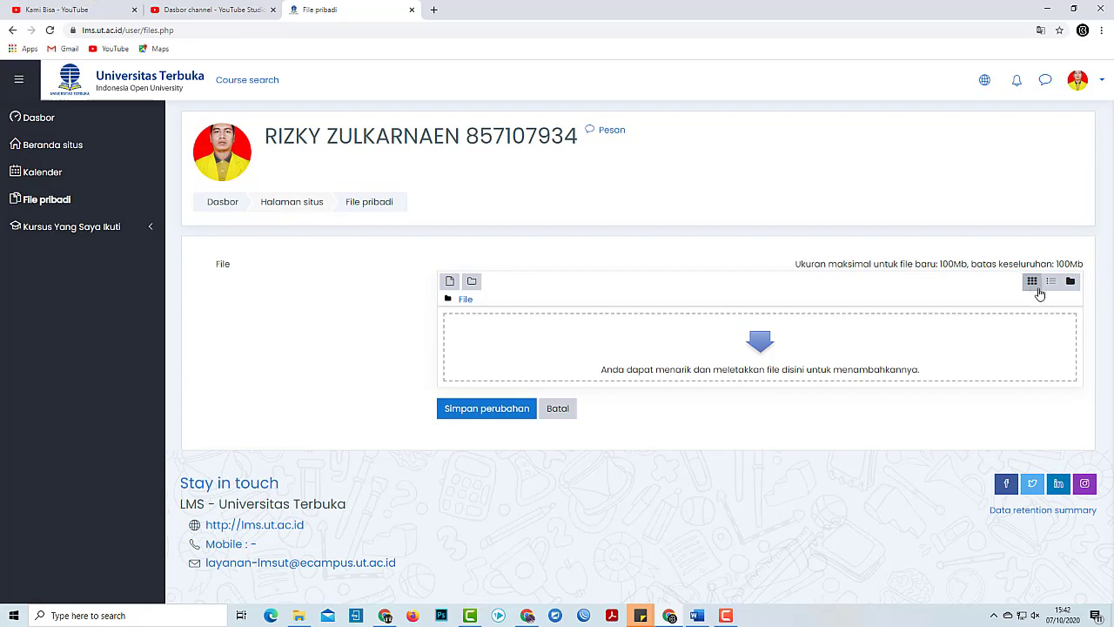
From the empty File pribadi area, expand Kursus Yang Saya Ikuti to list the five enrolled courses.
click(88, 237)
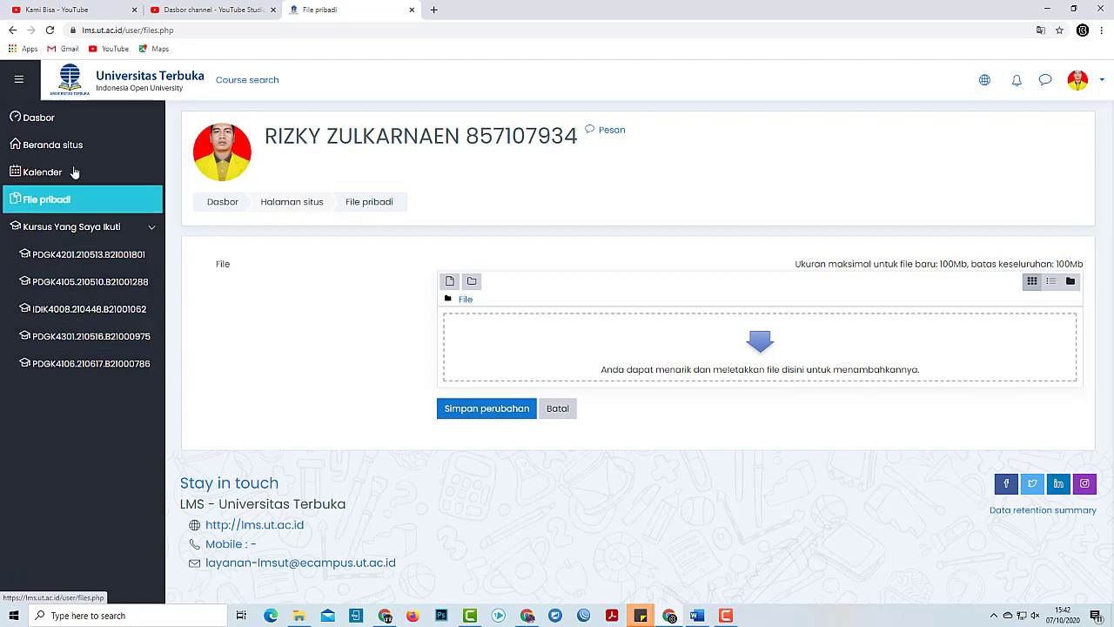
Go back to the Dasbor showing the five courses and the Absensi sesi 1 event.
click(63, 129)
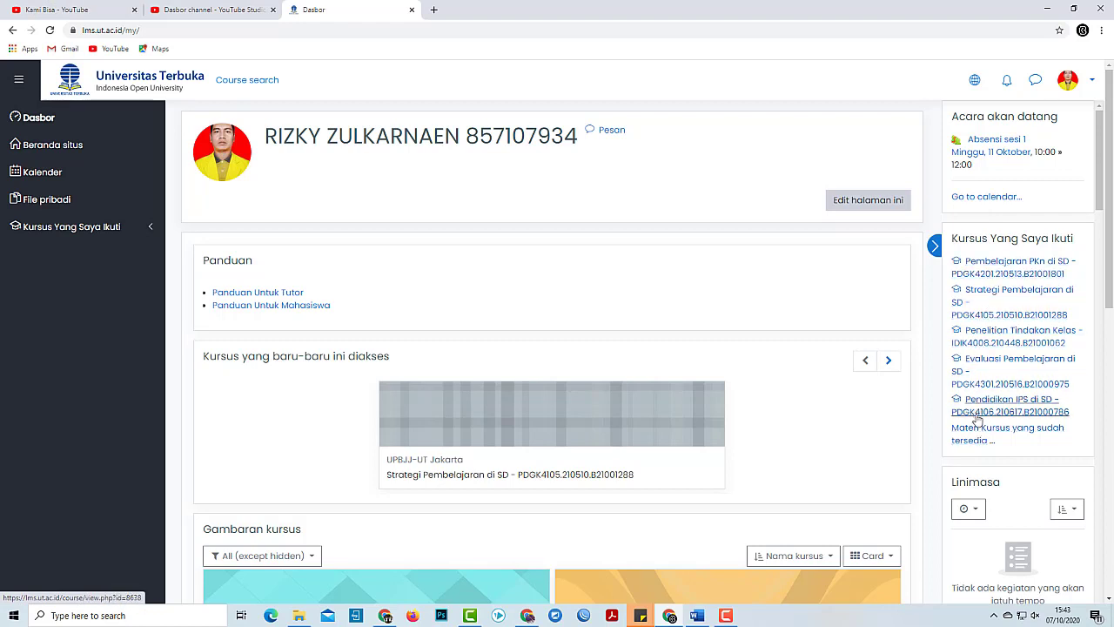
Browse the available-courses catalogue (Development, Universitas Terbuka, Perguruan Tinggi Mitra), then return to the dashboard.
scroll(975, 379, down, 1)
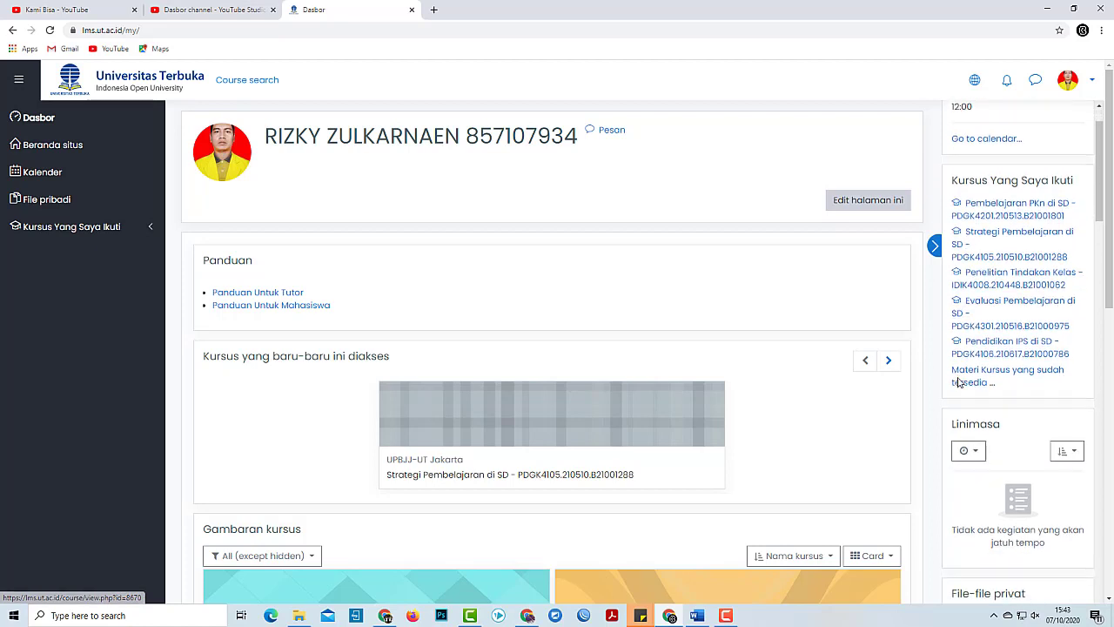
scroll(992, 379, down, 1)
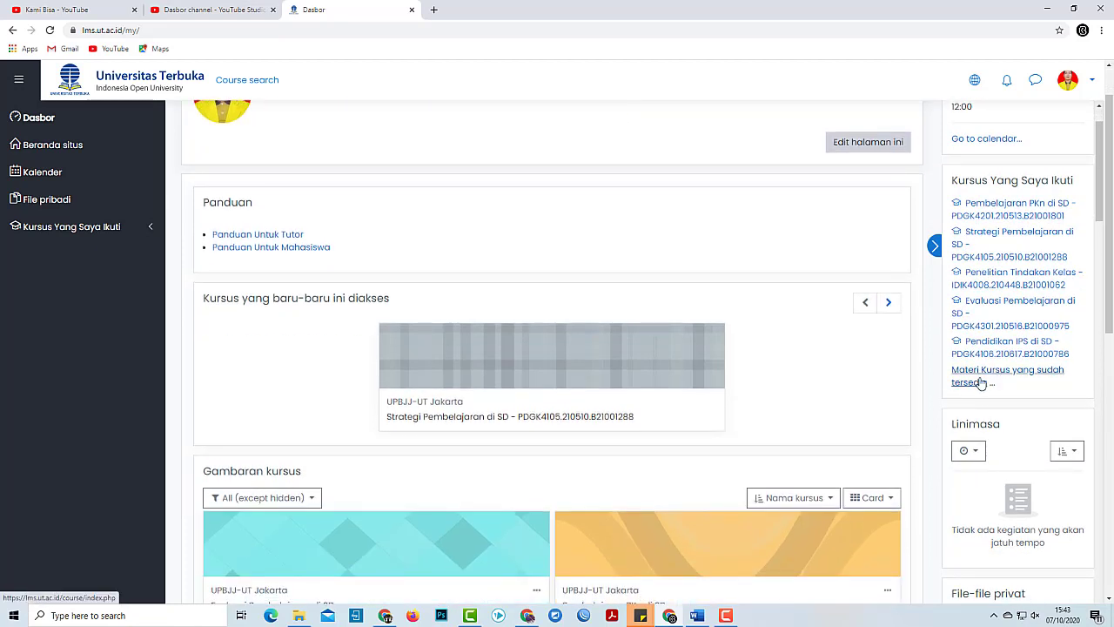
click(981, 383)
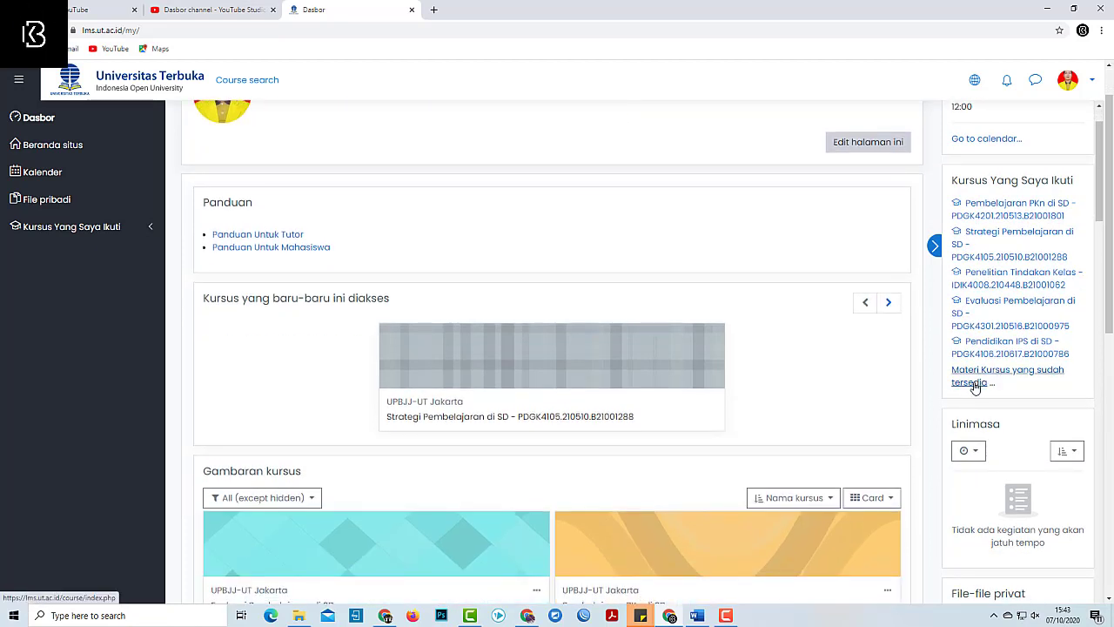
click(291, 231)
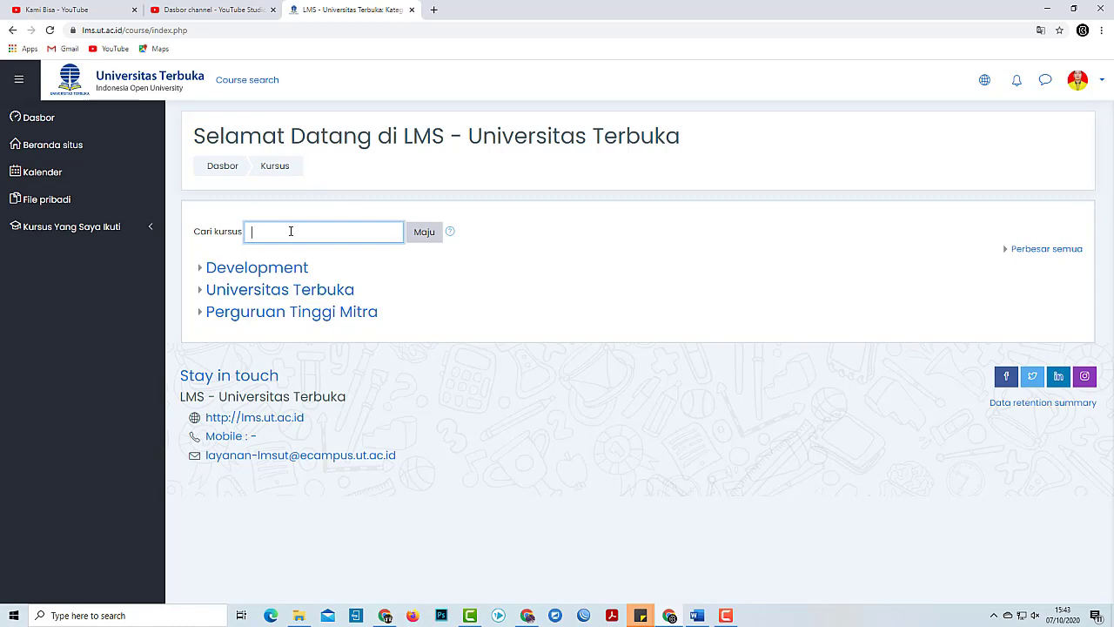
click(43, 121)
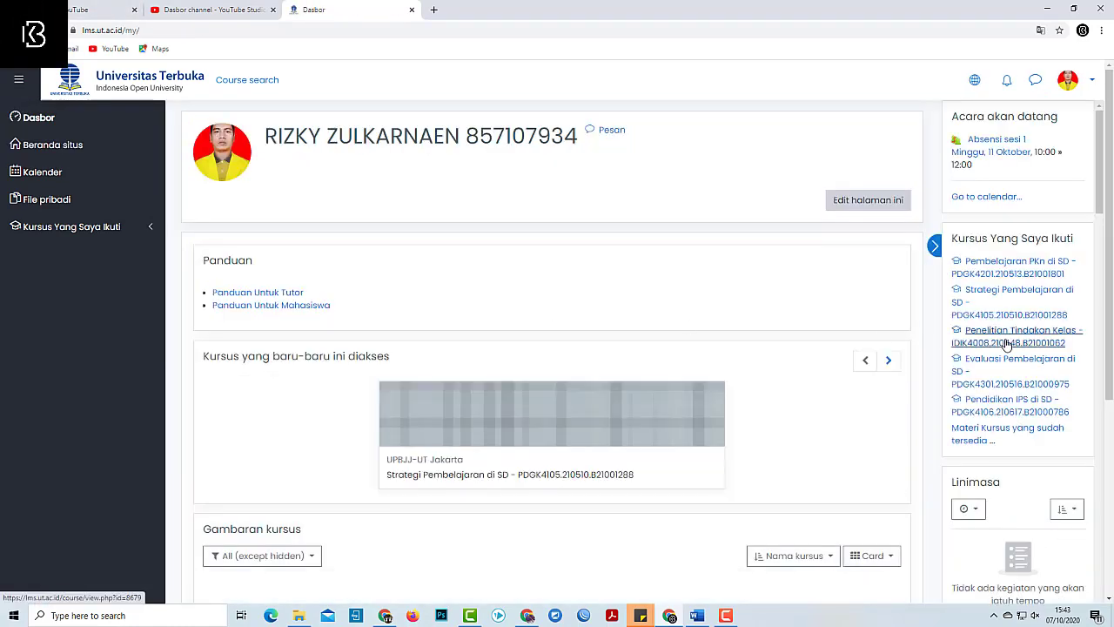
Scroll down to the Pengguna Online block and open one listed user's profile.
scroll(985, 346, down, 3)
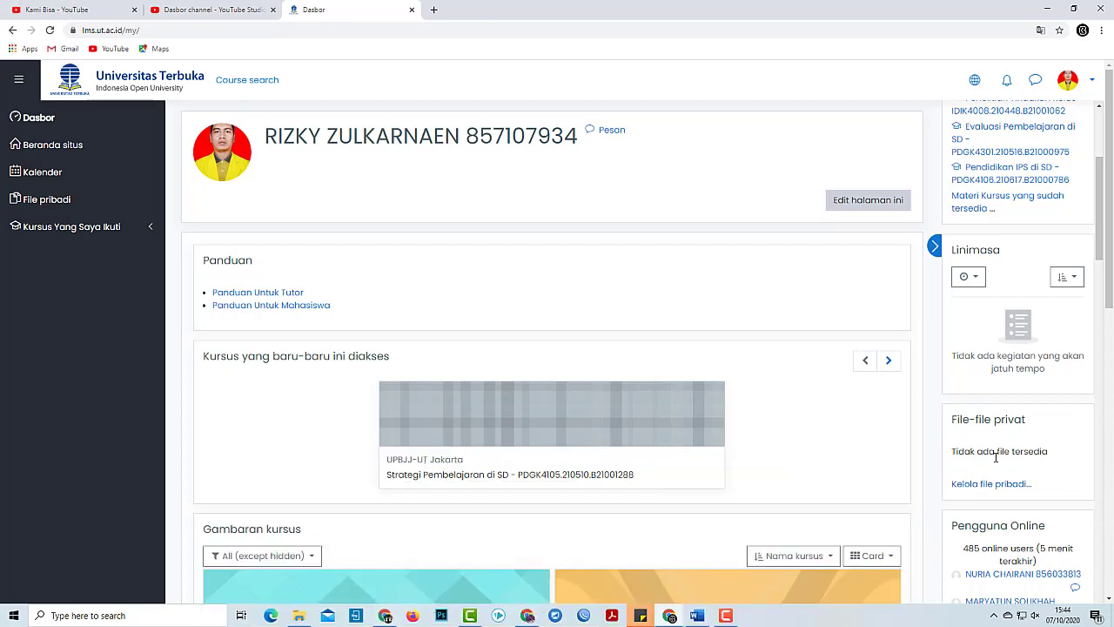
scroll(995, 456, down, 3)
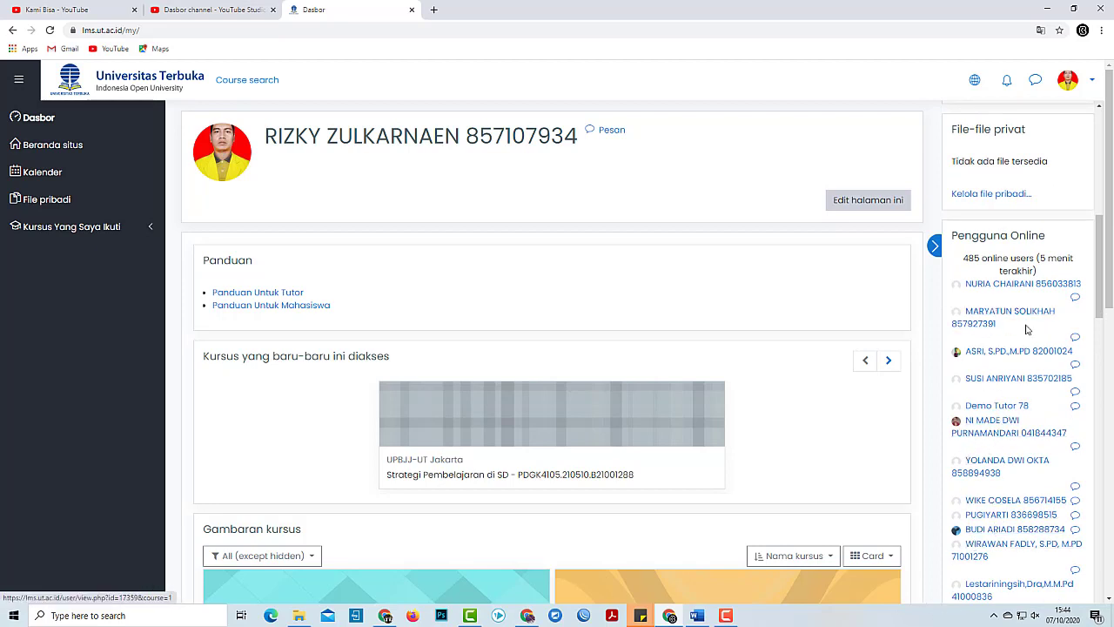
scroll(1022, 366, down, 2)
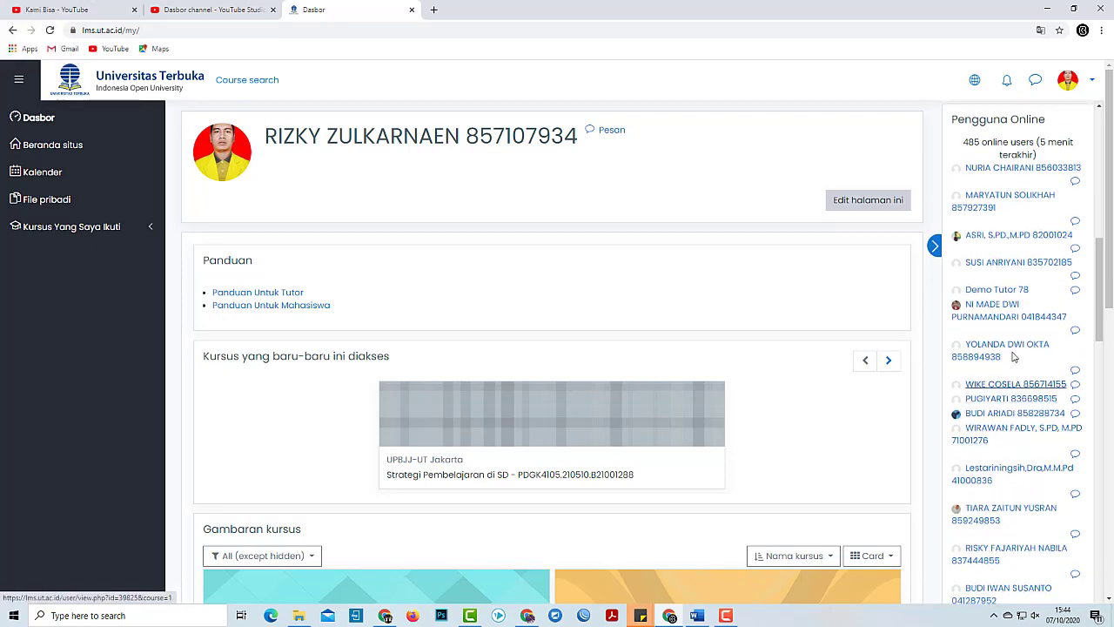
click(1061, 240)
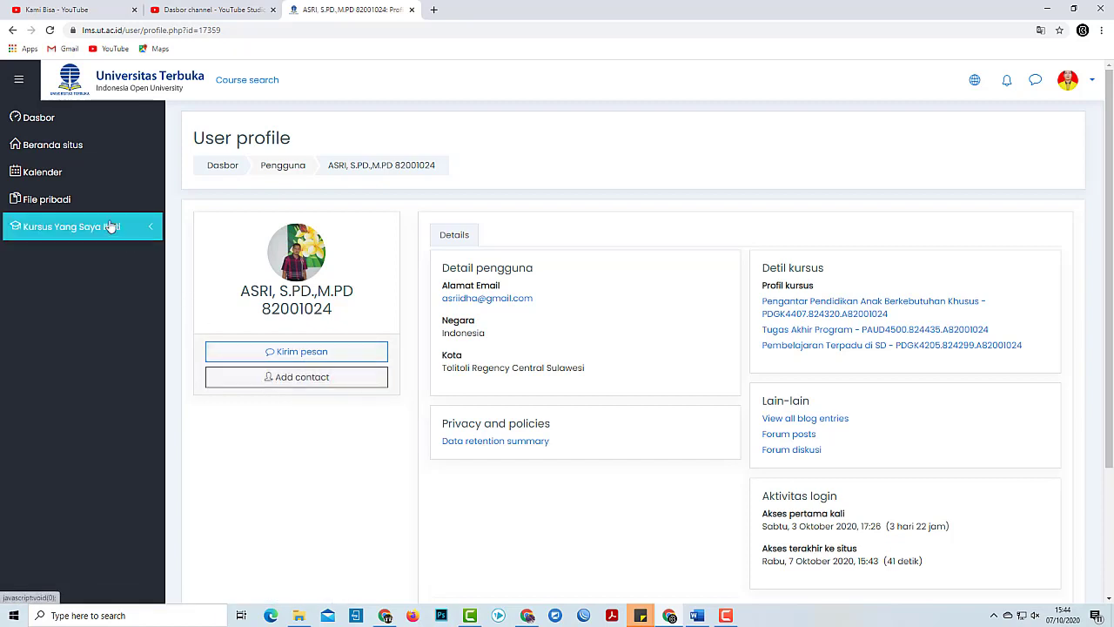
Leave the online user's profile and return to the Dasbor.
click(74, 122)
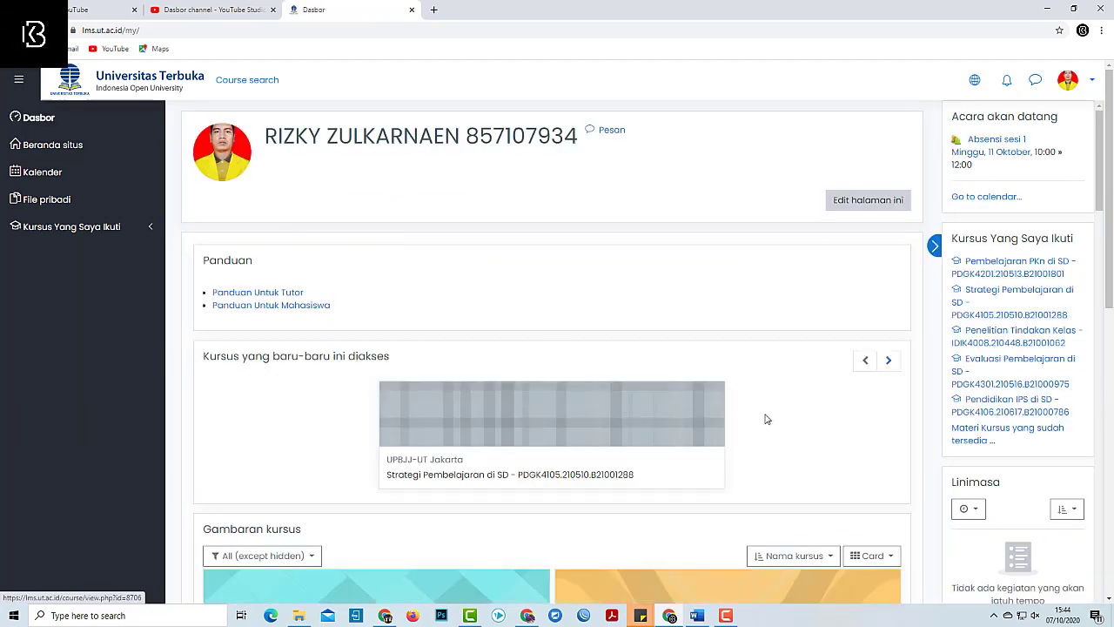
Scroll through the dashboard's online users, badges and calendar blocks.
scroll(901, 433, down, 3)
scroll(979, 457, down, 10)
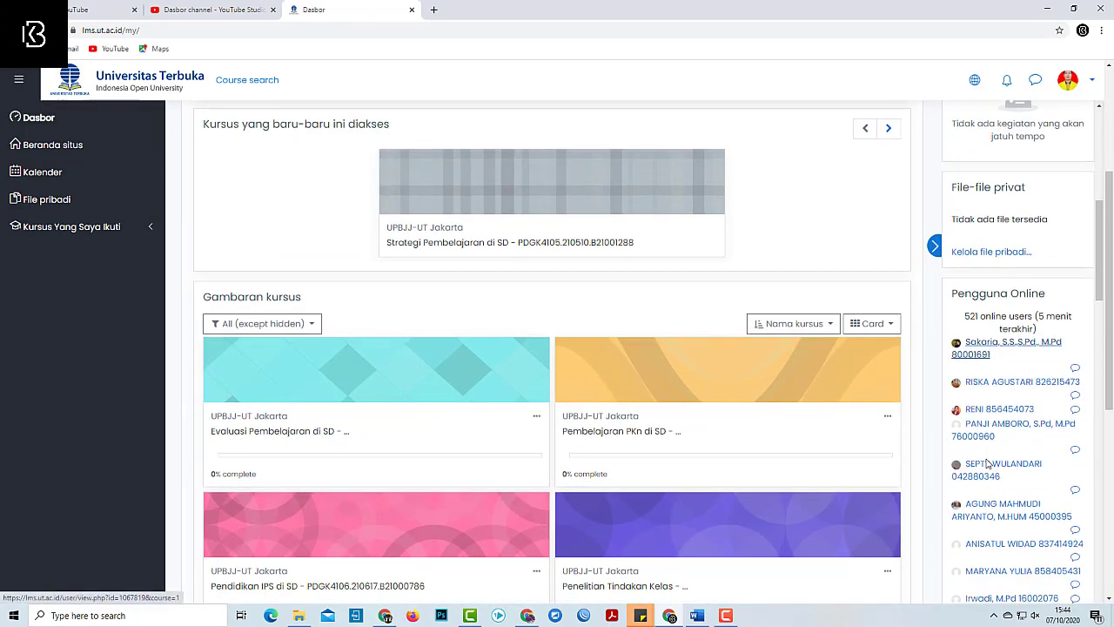
scroll(988, 466, down, 10)
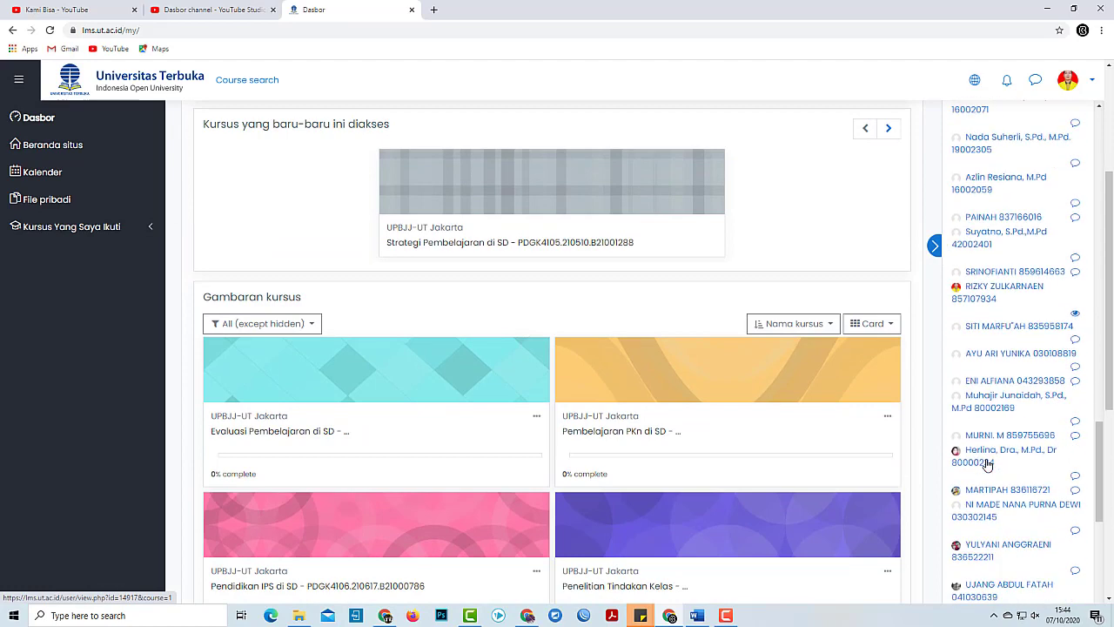
scroll(987, 464, down, 1)
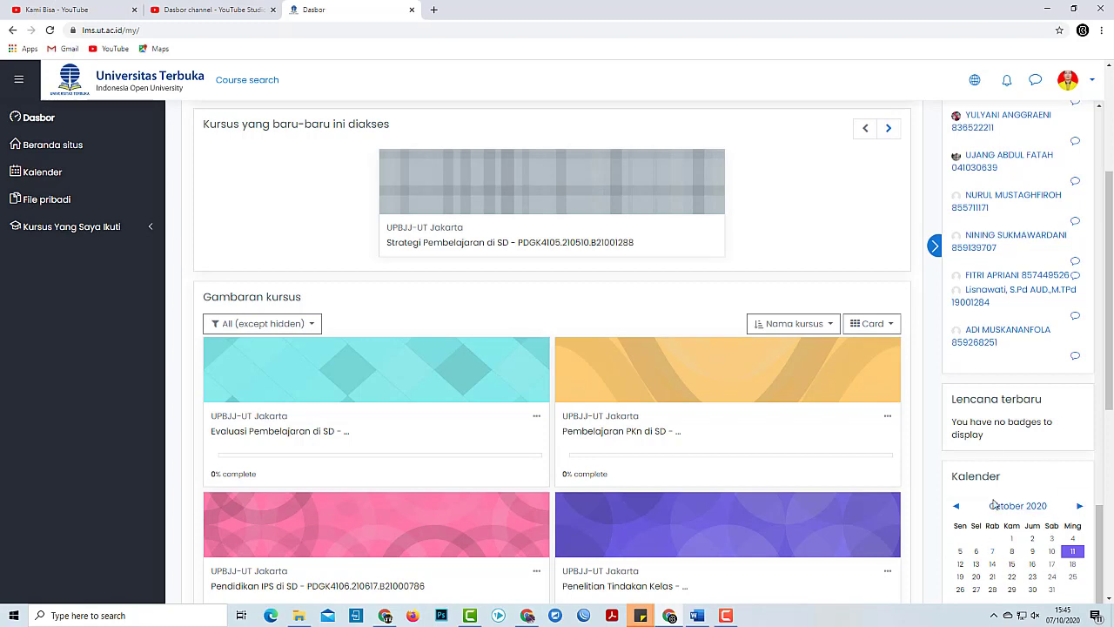
mouse_move(1070, 558)
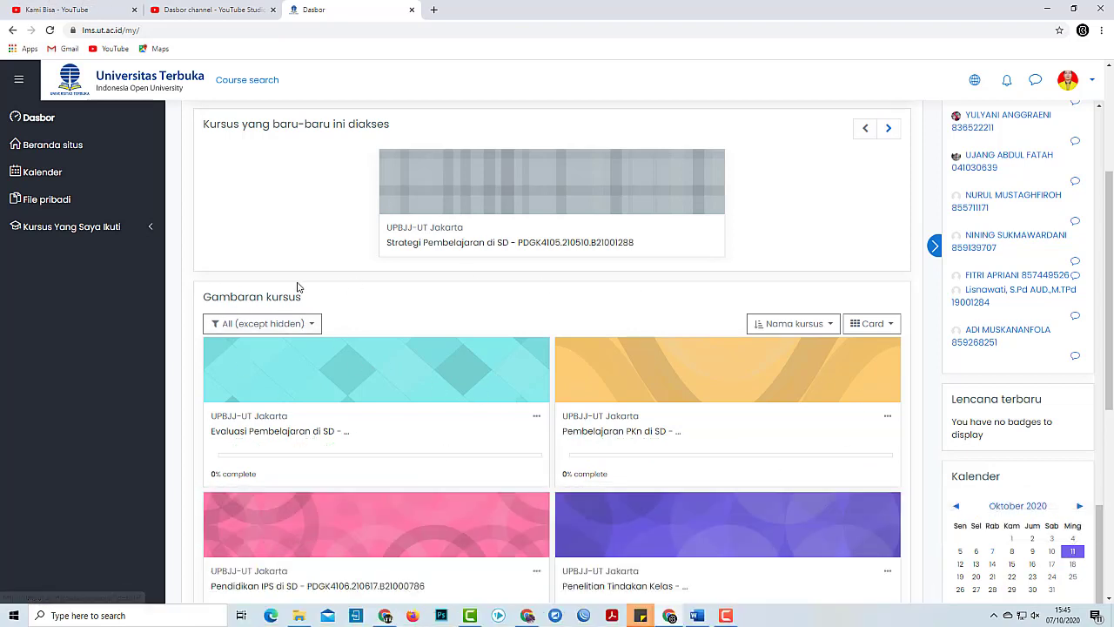
Open the Evaluasi Pembelajaran di SD – PDGK4301 course from its course card.
scroll(614, 447, down, 2)
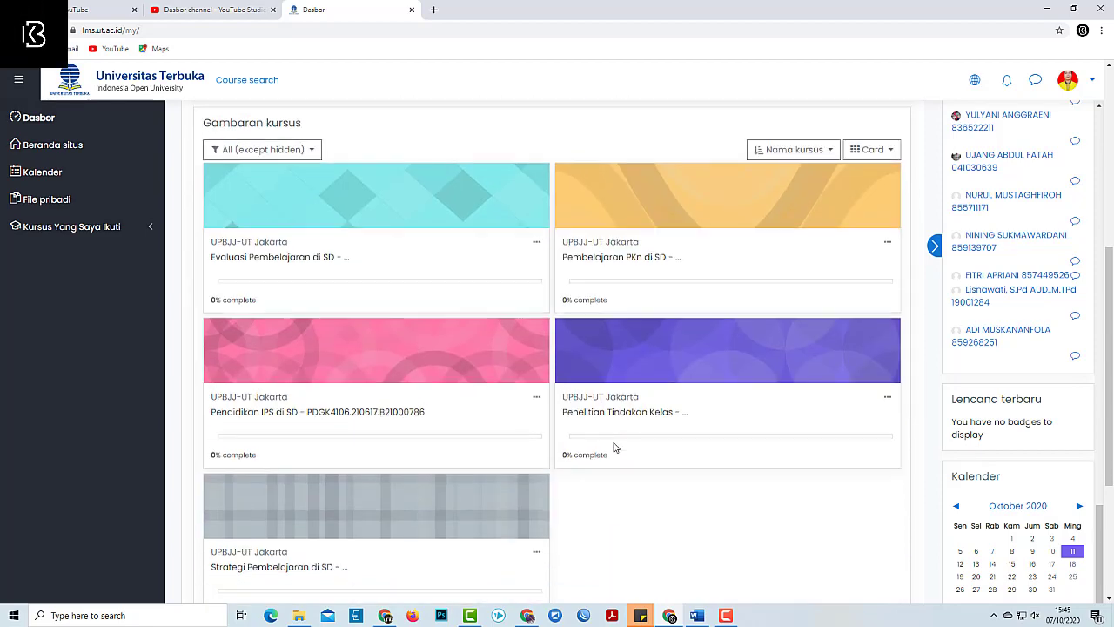
scroll(615, 447, down, 2)
scroll(393, 461, up, 2)
click(253, 258)
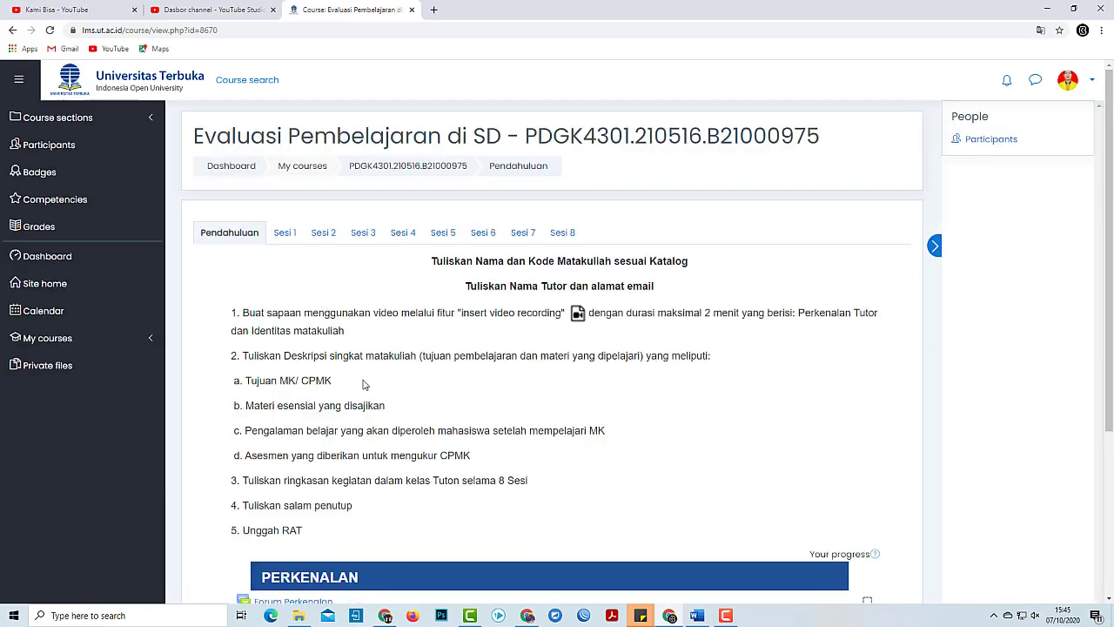
View the PDGK4301 course's Sesi 1 section, then return to the Dashboard.
scroll(358, 372, down, 3)
scroll(362, 388, up, 2)
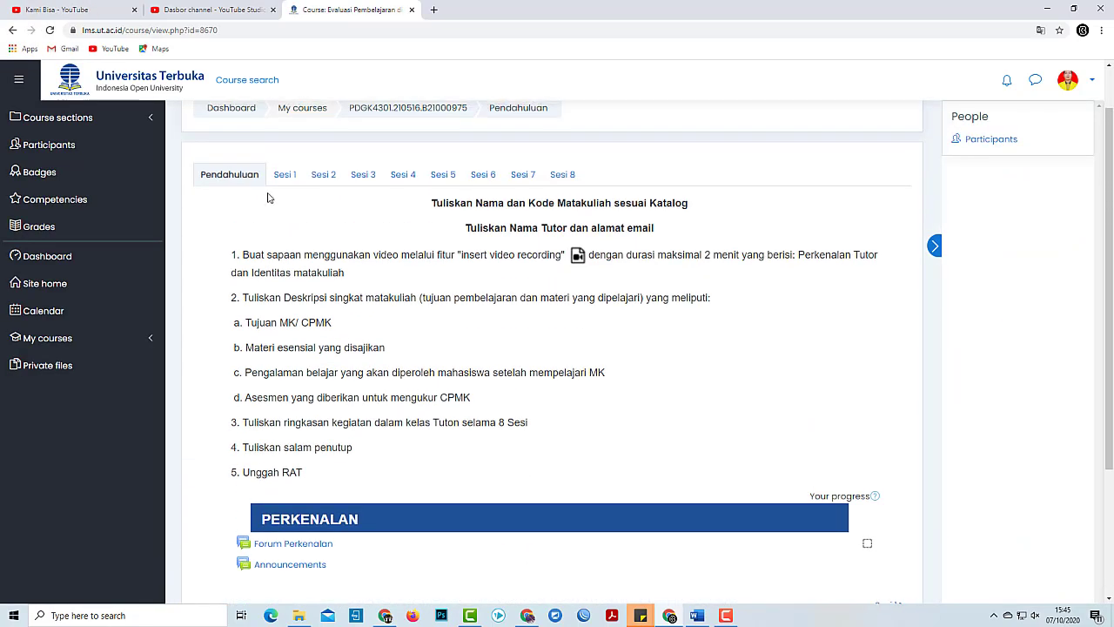
click(275, 178)
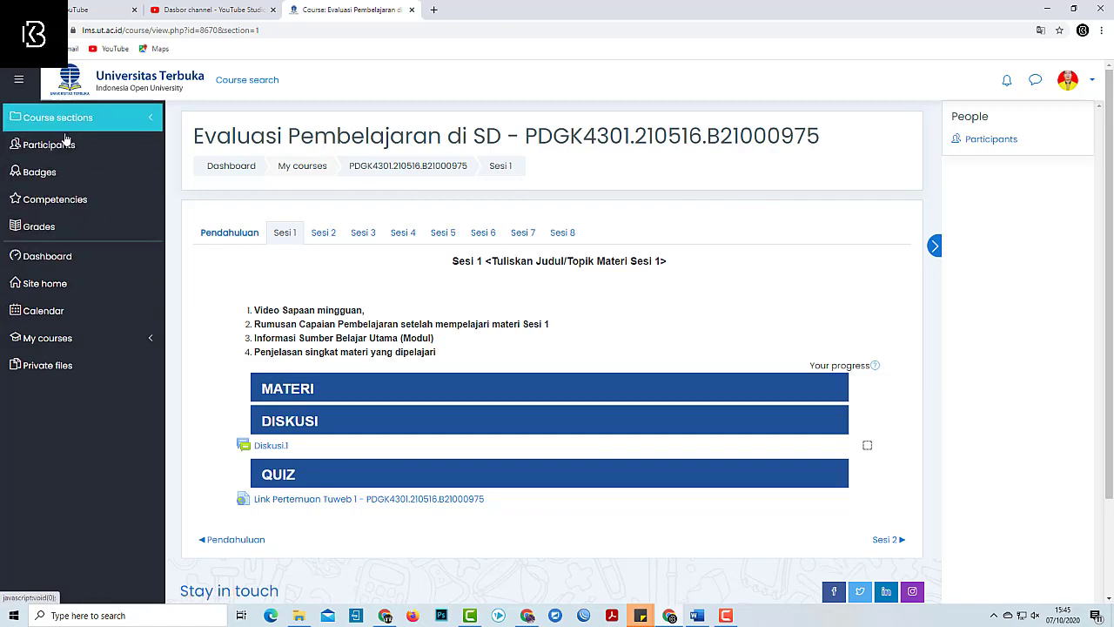
click(59, 255)
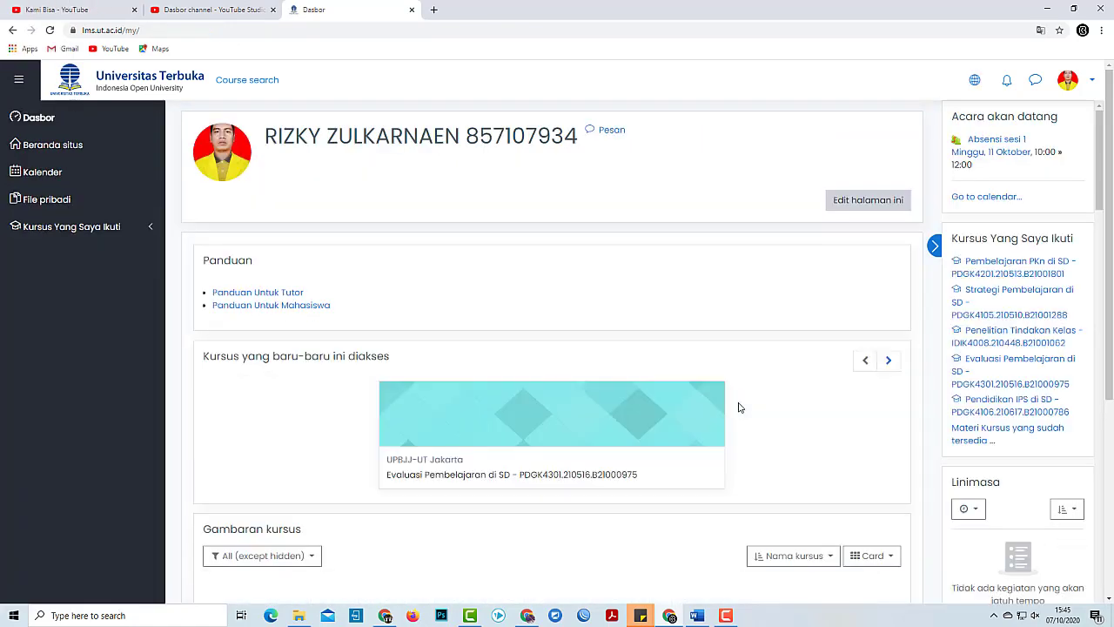
Open Strategi Pembelajaran di SD – PDGK4105 and scroll through its Pendahuluan section.
click(998, 292)
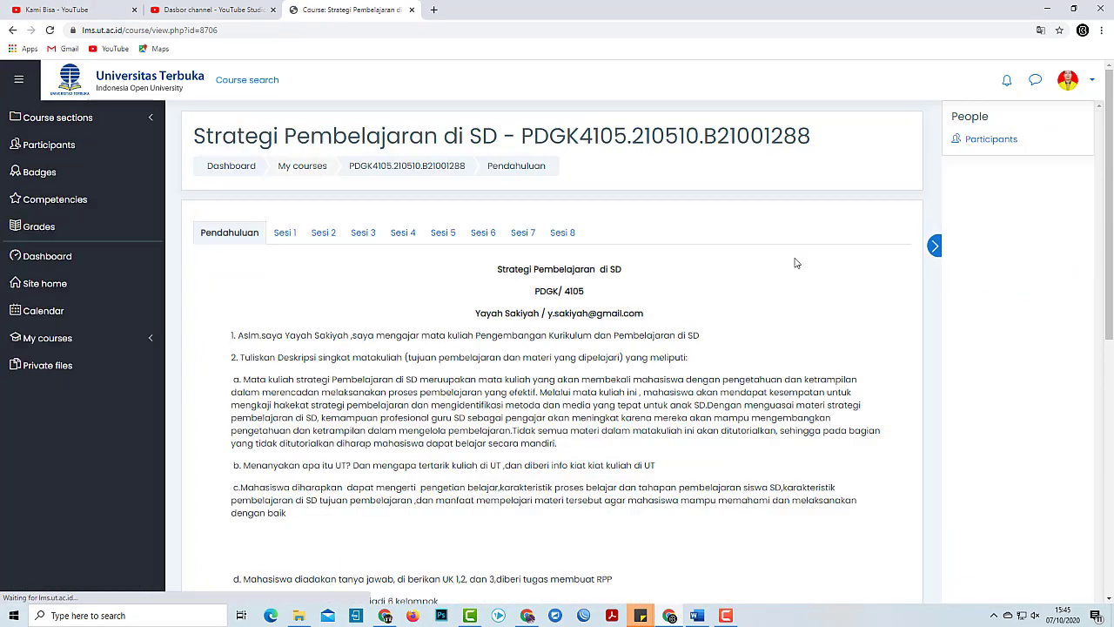
scroll(319, 357, down, 5)
scroll(319, 361, down, 4)
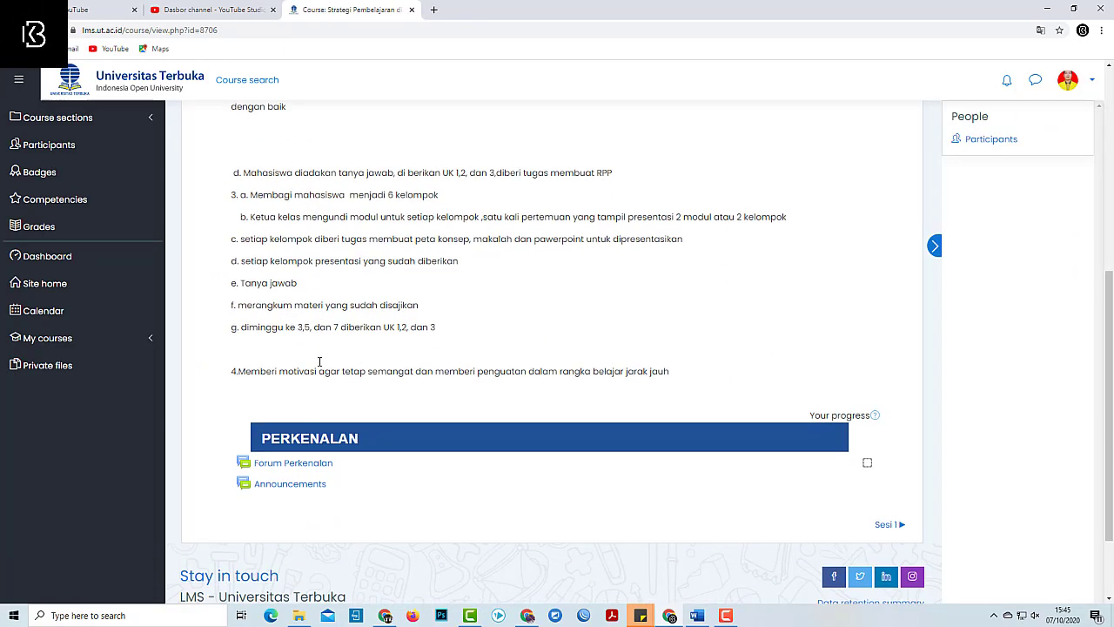
scroll(580, 372, up, 8)
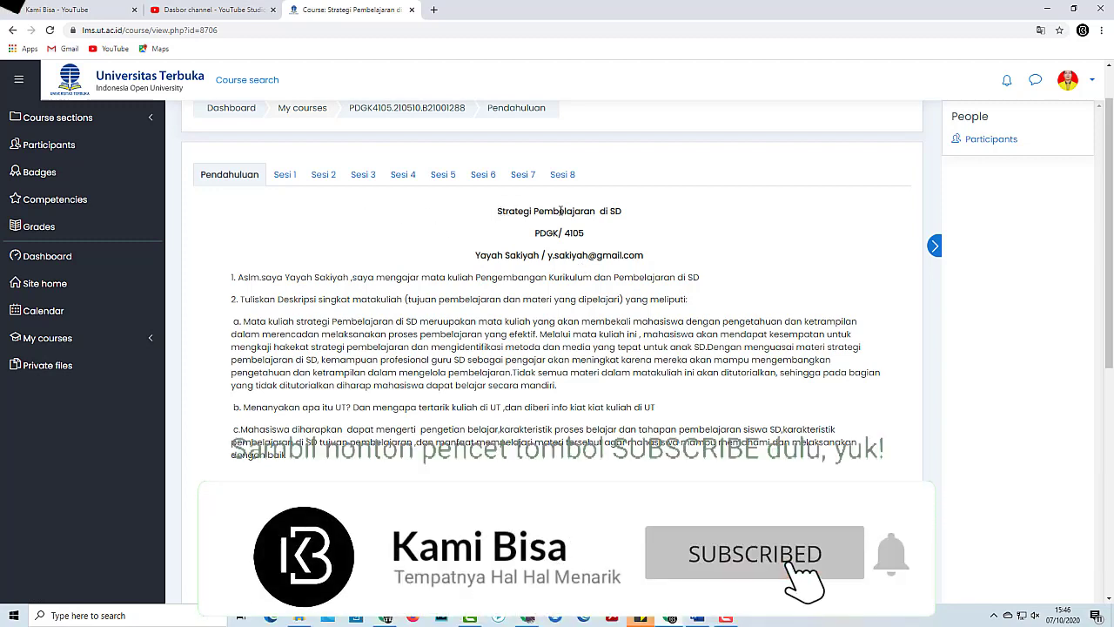
Scroll through Sesi 1's video, Materi, Diskusi and Quiz parts, then move on to Sesi 2.
click(284, 175)
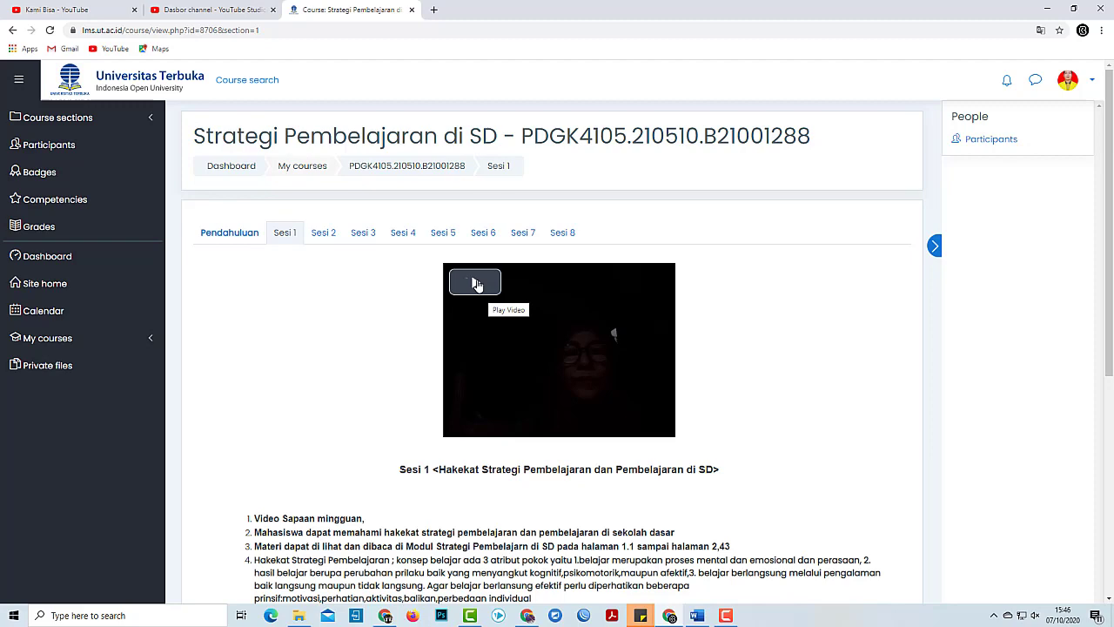
scroll(485, 355, down, 2)
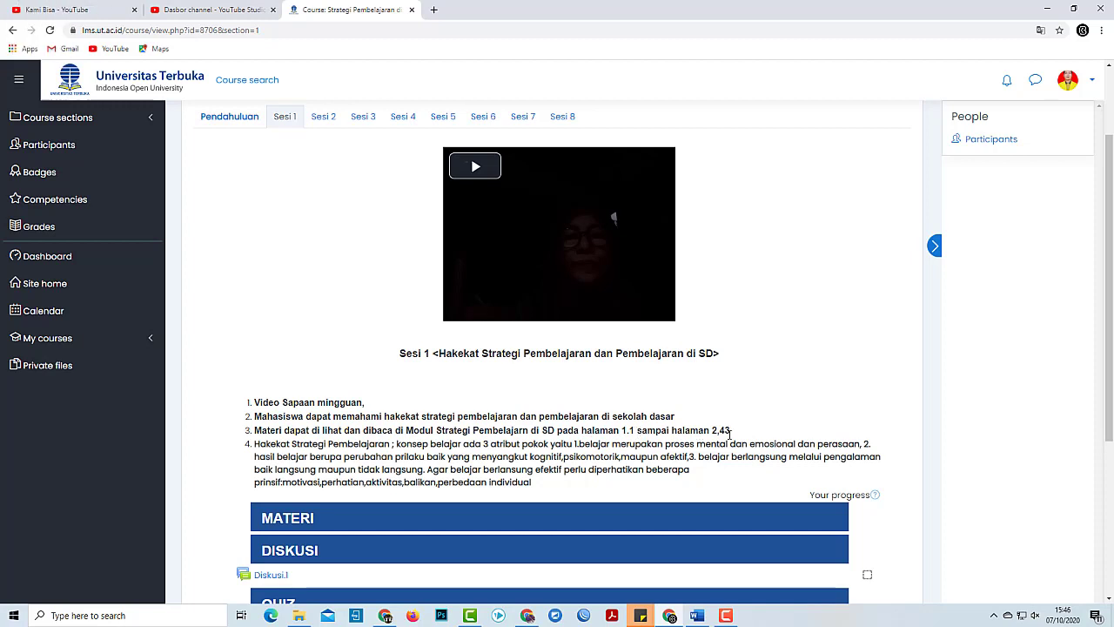
scroll(331, 477, down, 1)
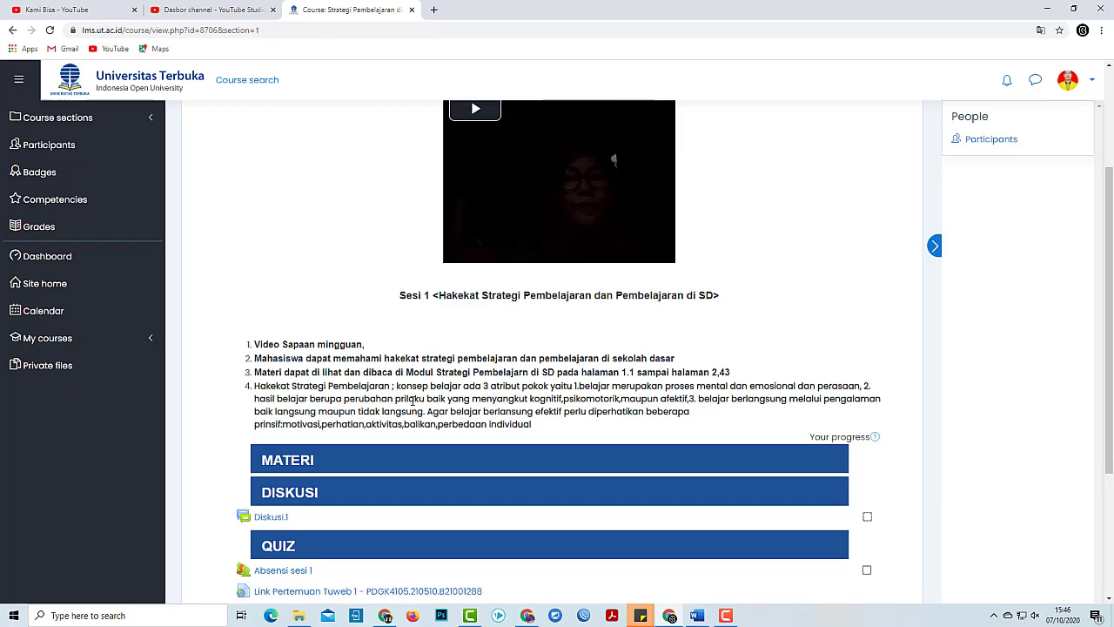
scroll(397, 440, down, 3)
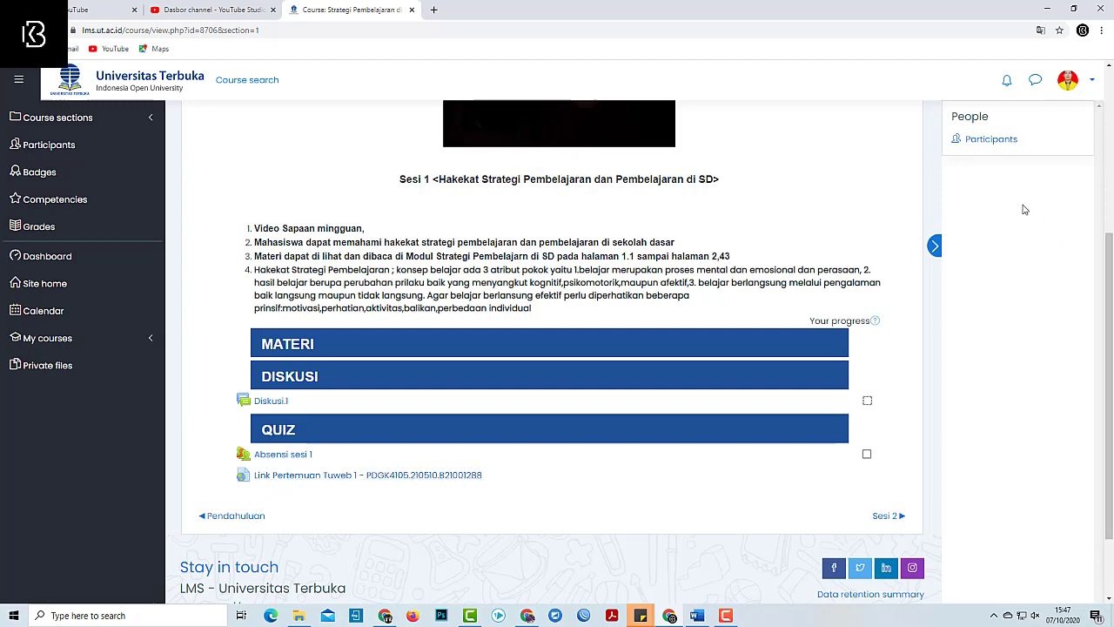
scroll(1006, 171, up, 1)
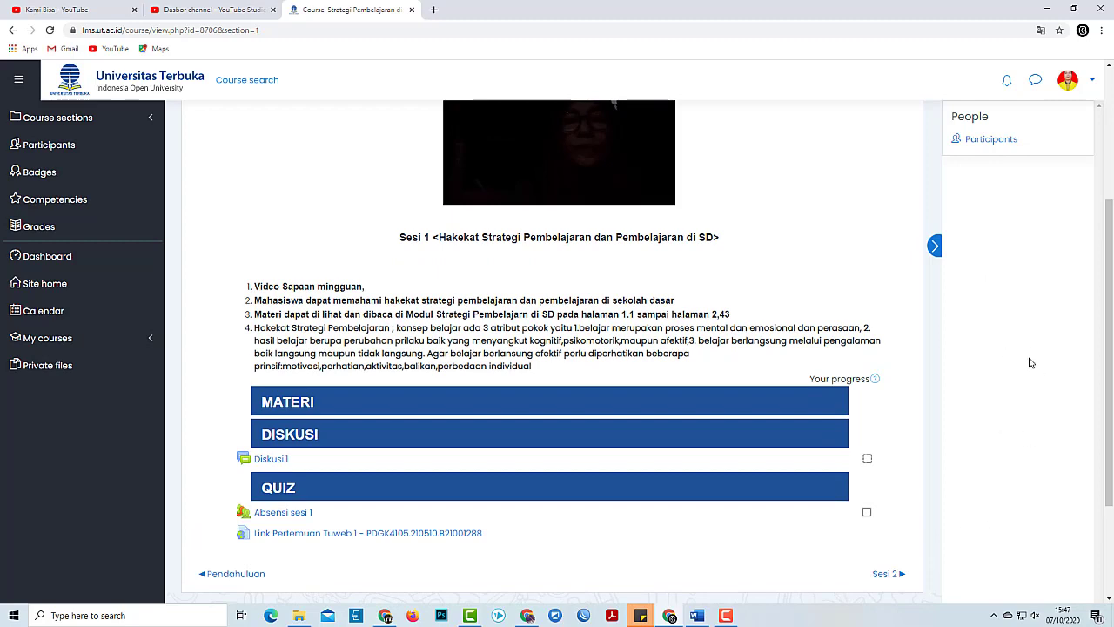
scroll(524, 462, down, 3)
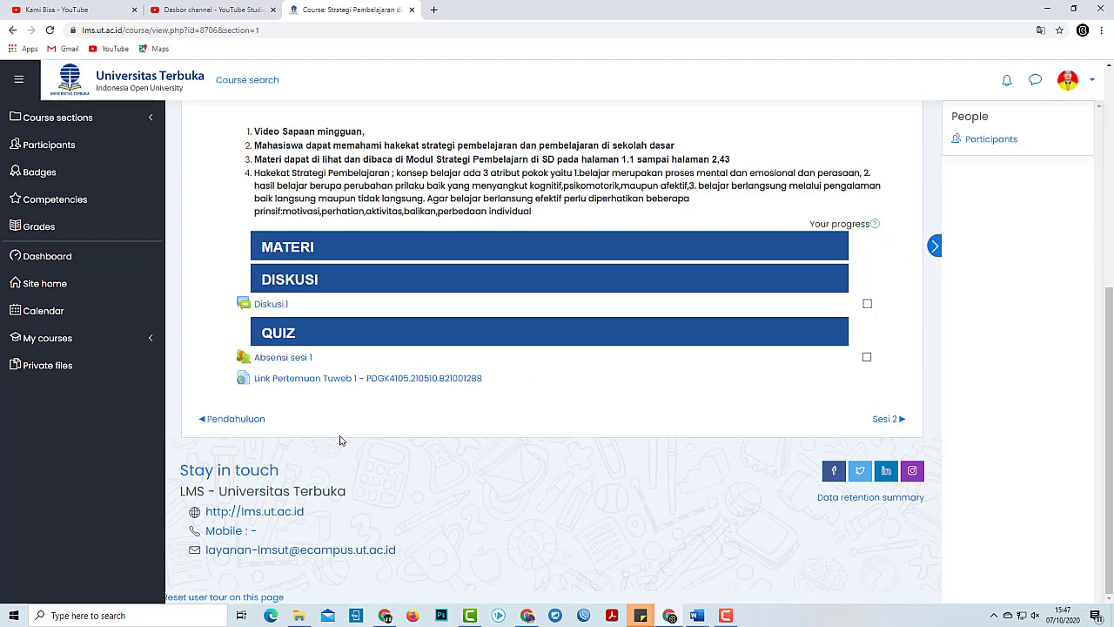
scroll(339, 437, up, 1)
scroll(340, 439, up, 5)
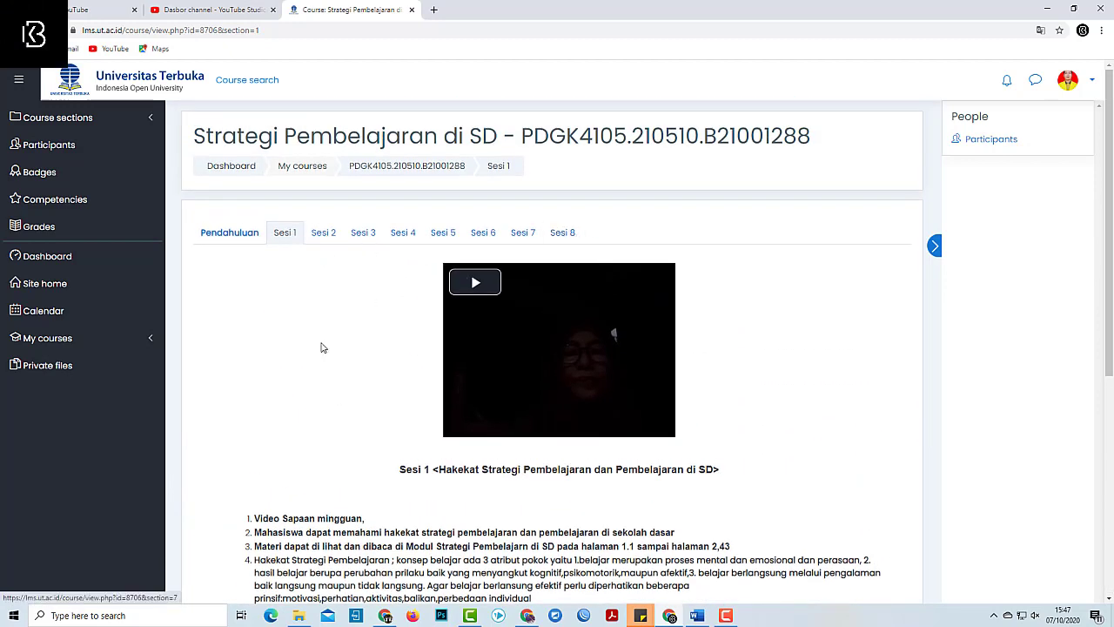
click(315, 236)
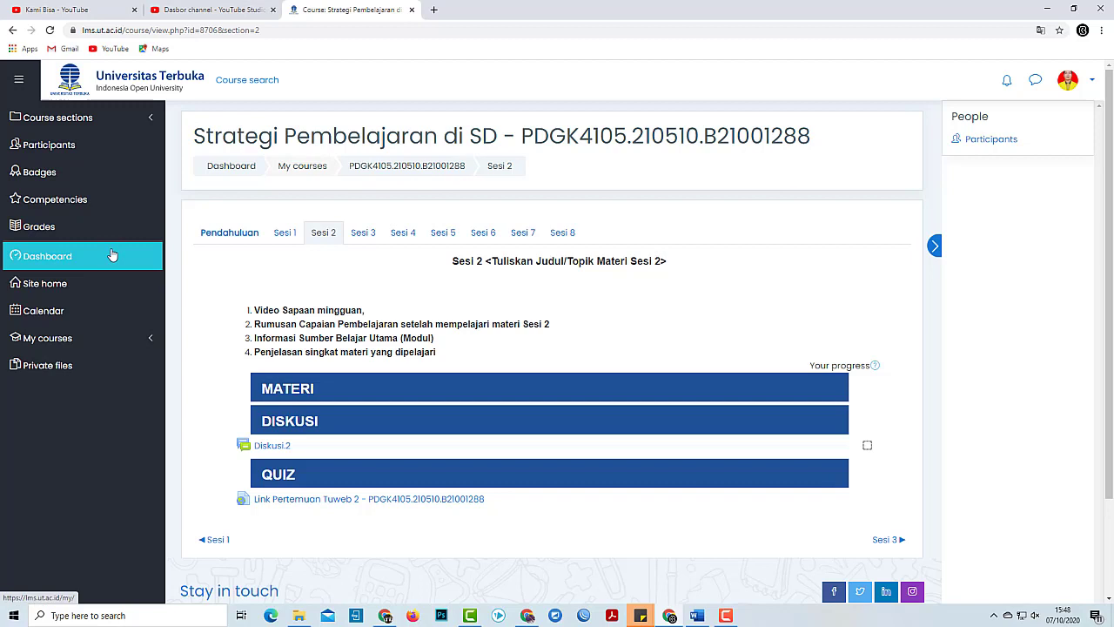
Return to the Dashboard, where PDGK4105 now appears among recently accessed courses.
click(60, 257)
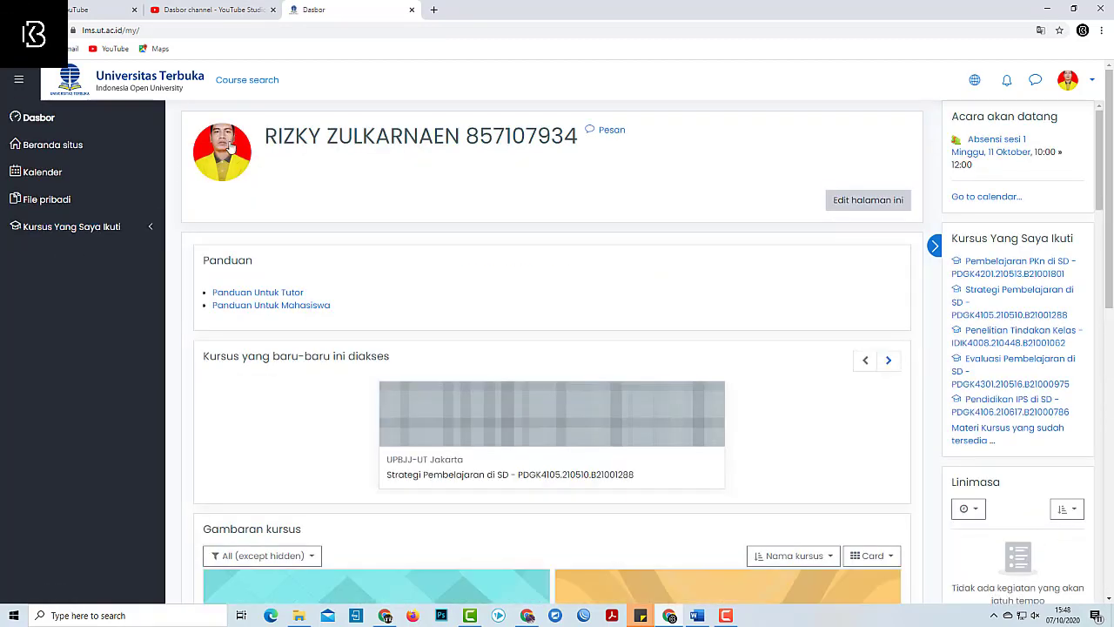
Open the Ubah profil form from your profile page via the profile card's gear menu.
click(255, 155)
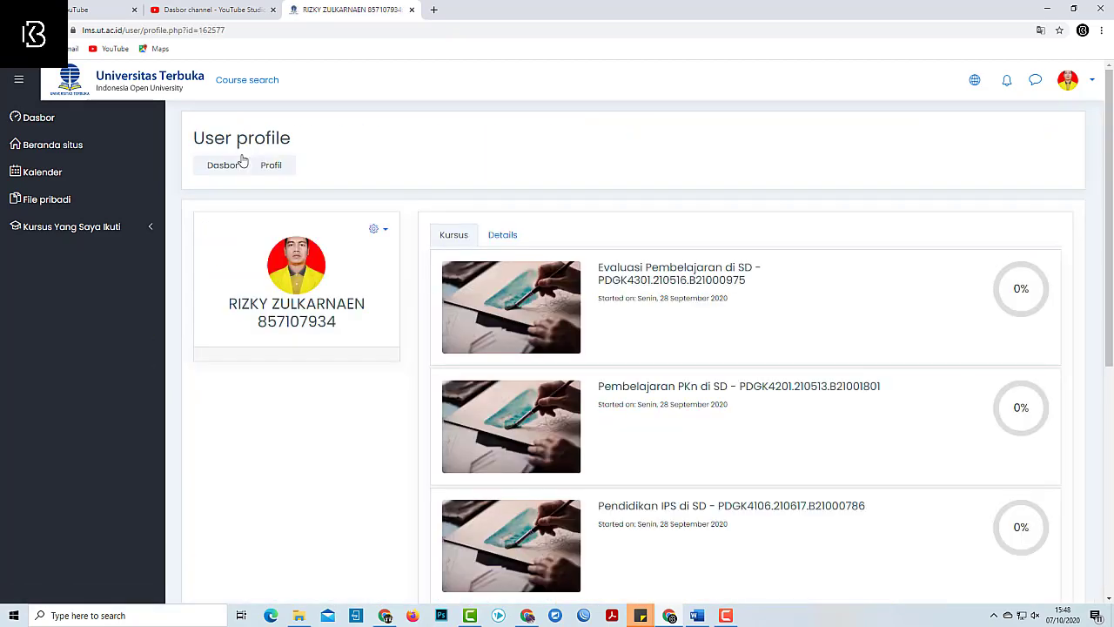
click(375, 230)
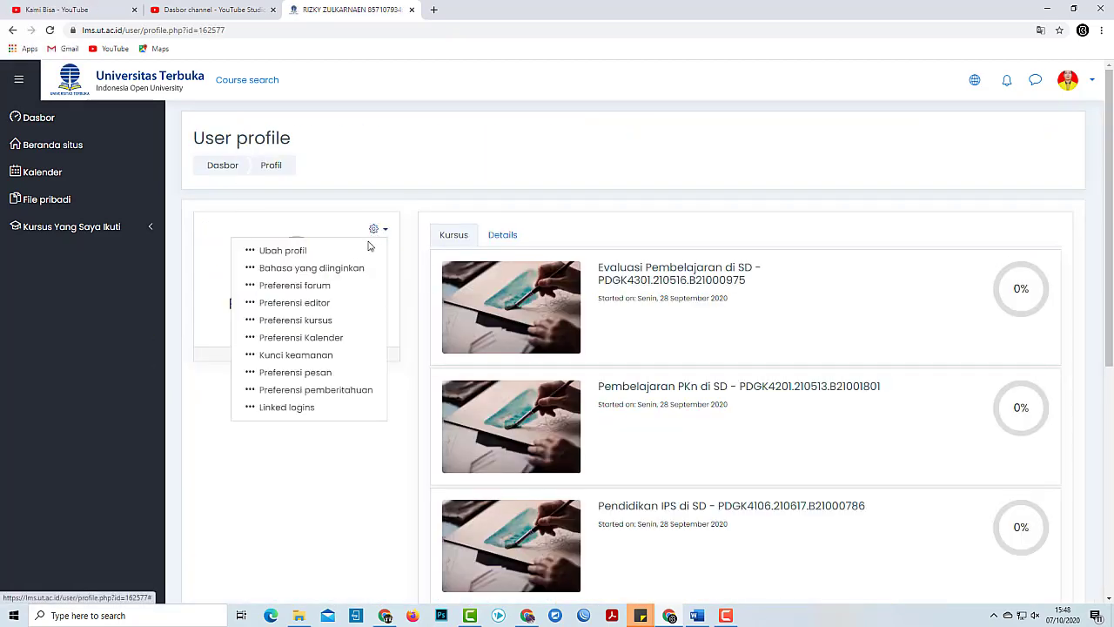
click(349, 259)
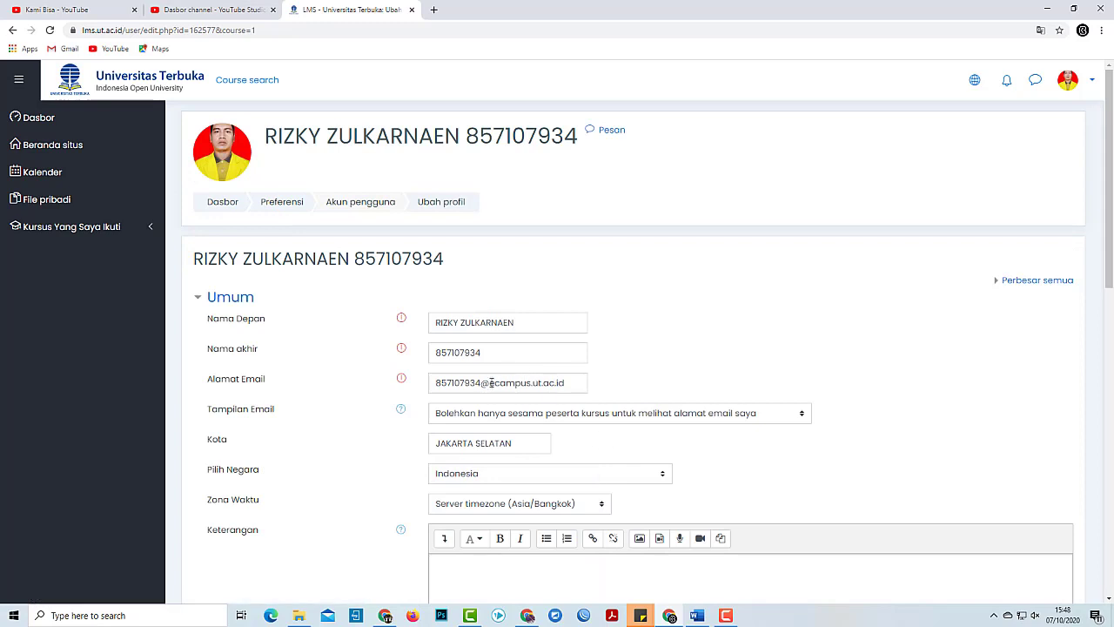